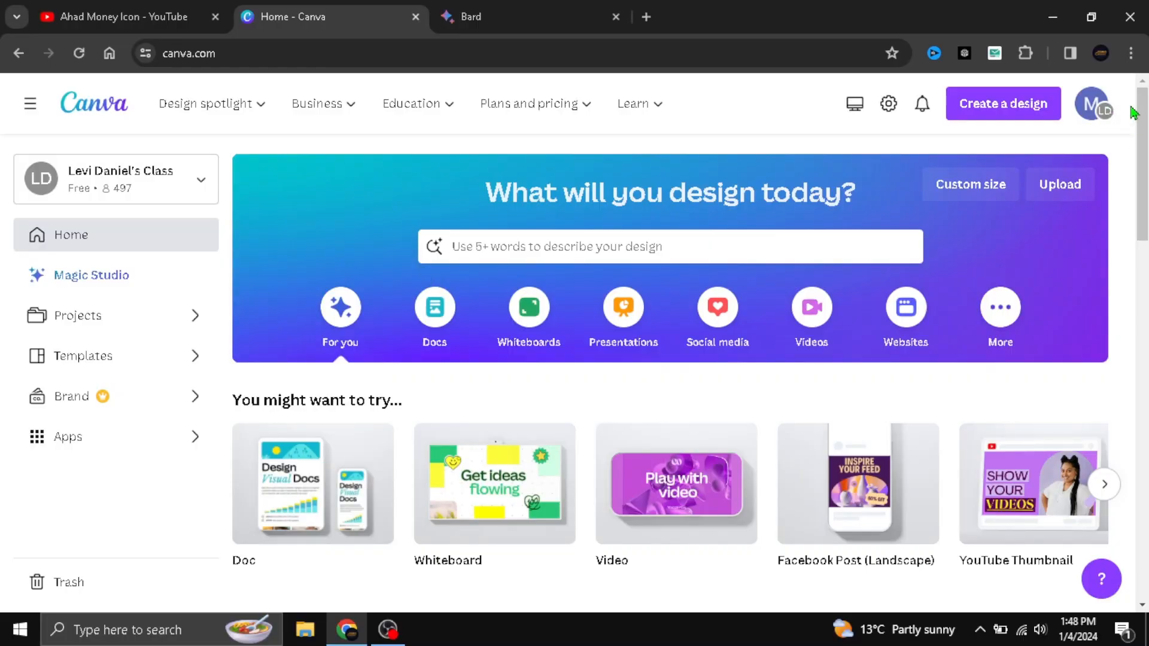
pyautogui.click(120, 17)
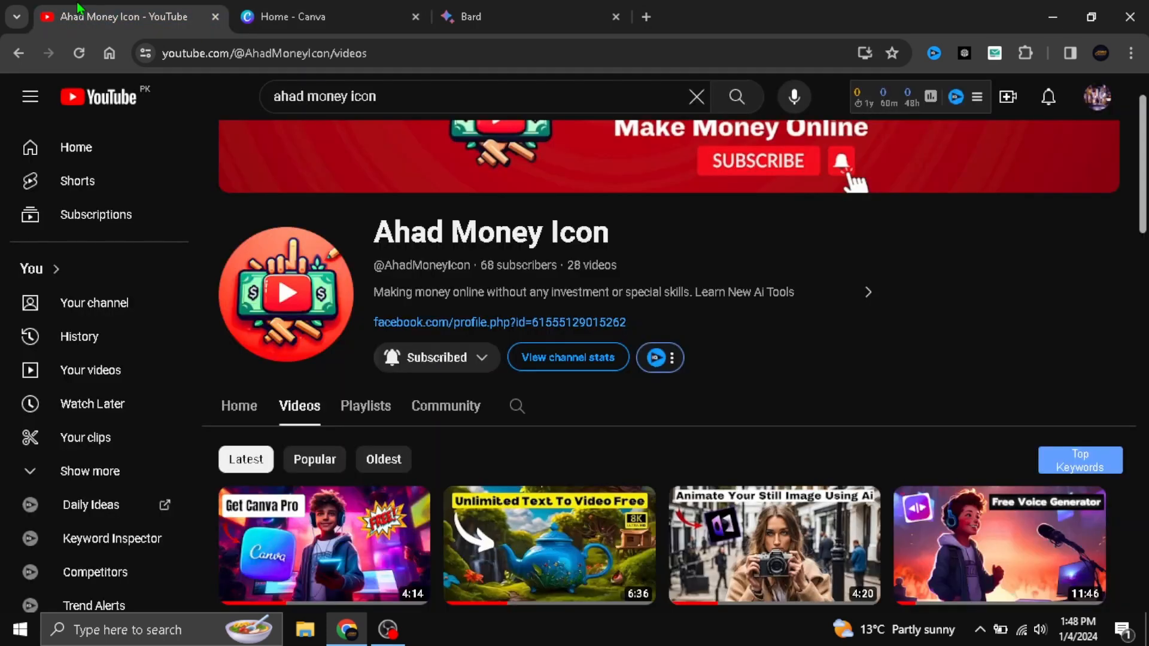
pyautogui.scroll(-3, 598, 359)
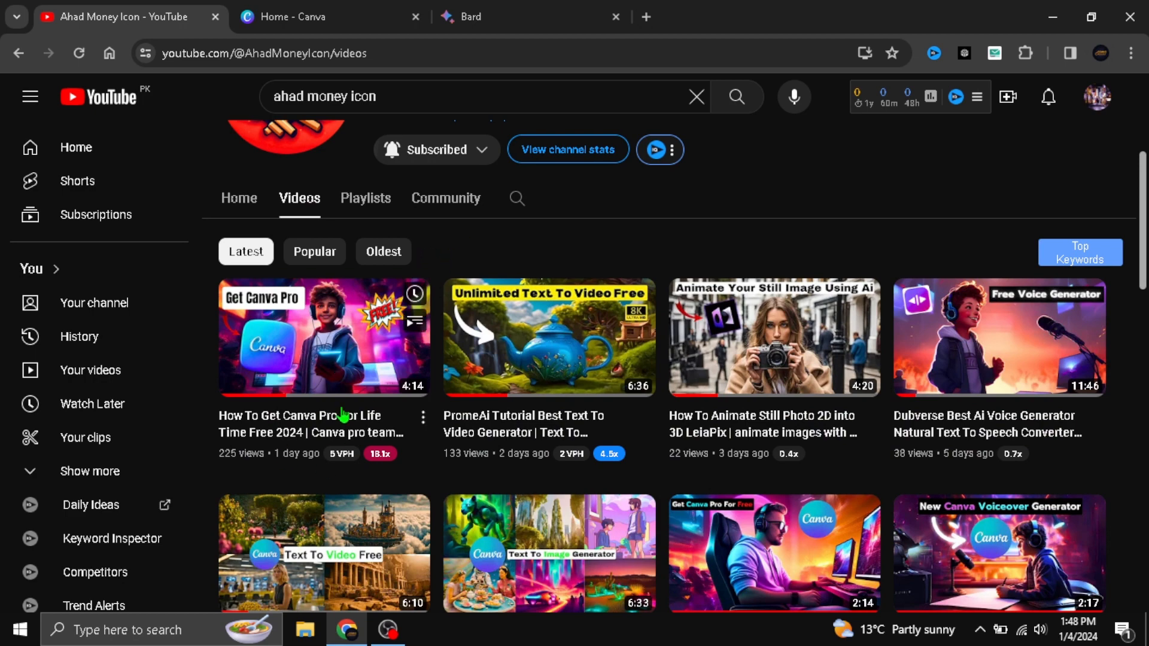
pyautogui.click(471, 17)
pyautogui.click(368, 13)
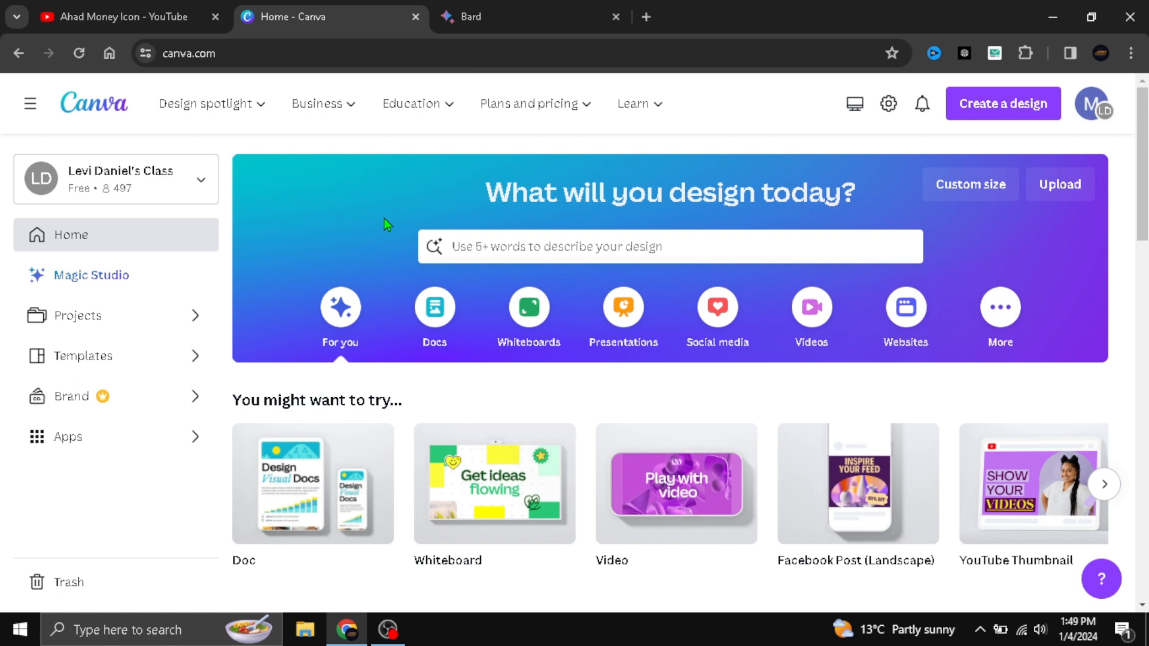
# Create a new custom-size design of 1080 × 1080 px
pyautogui.click(992, 111)
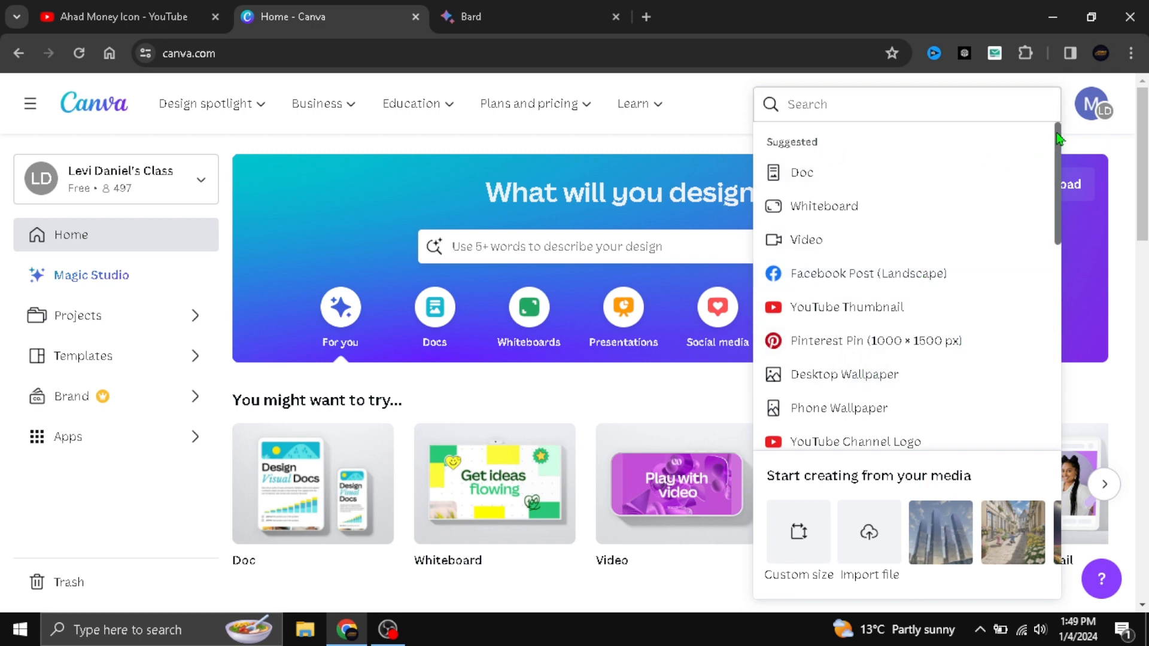
pyautogui.moveTo(1060, 139); pyautogui.dragTo(1058, 371)
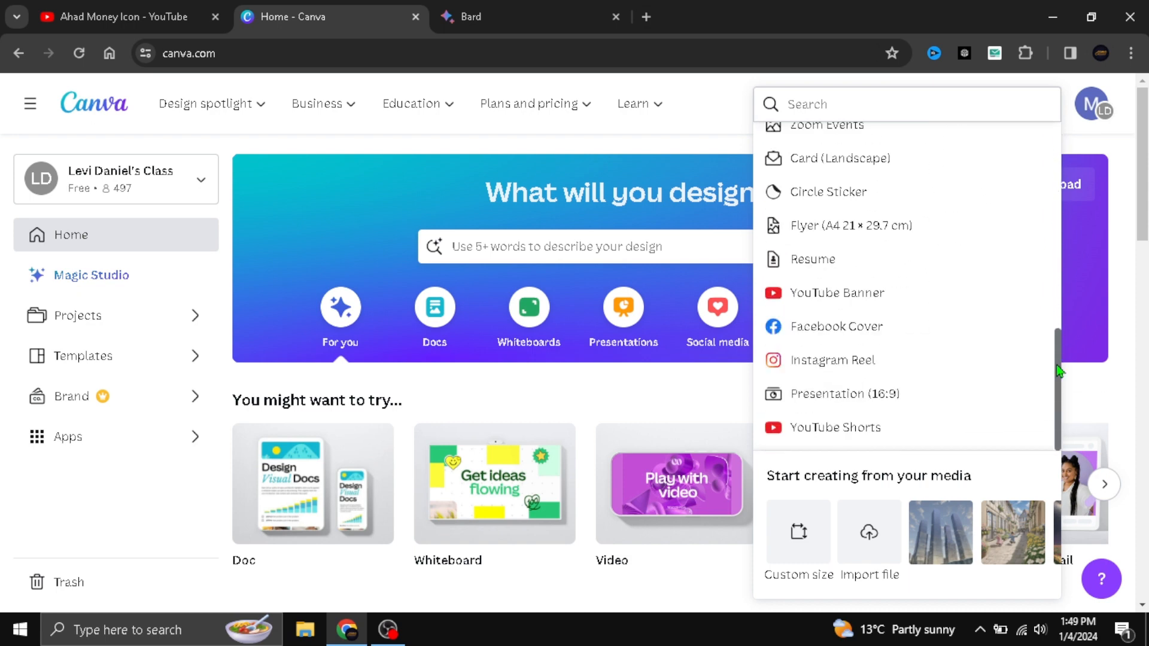
pyautogui.click(800, 541)
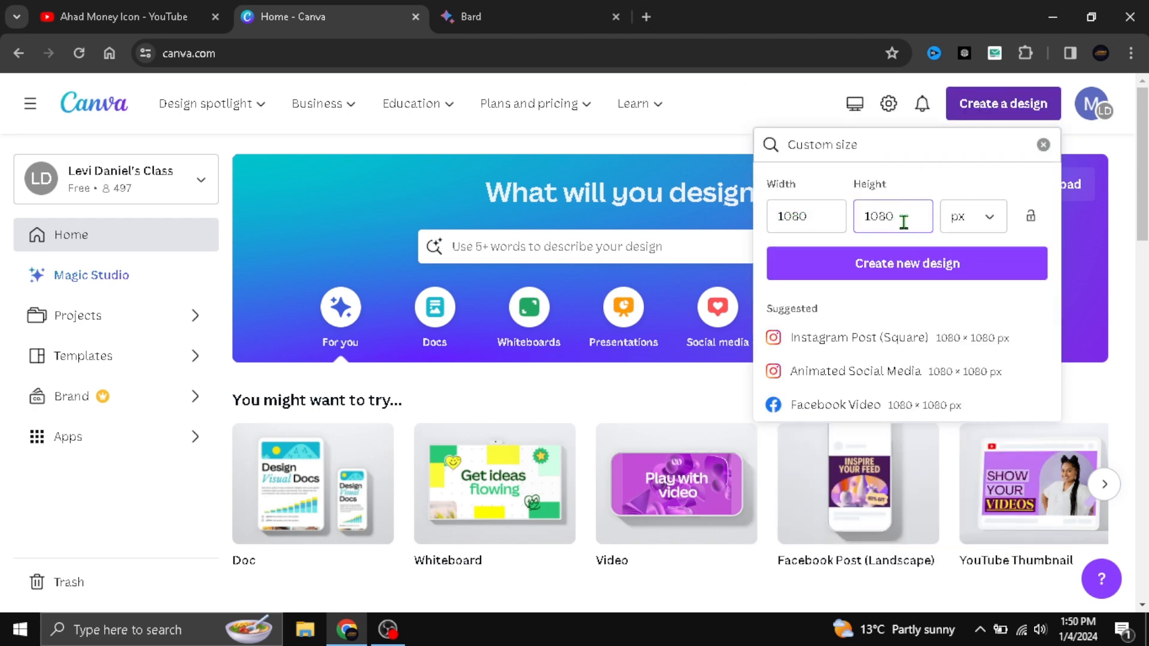
pyautogui.click(904, 271)
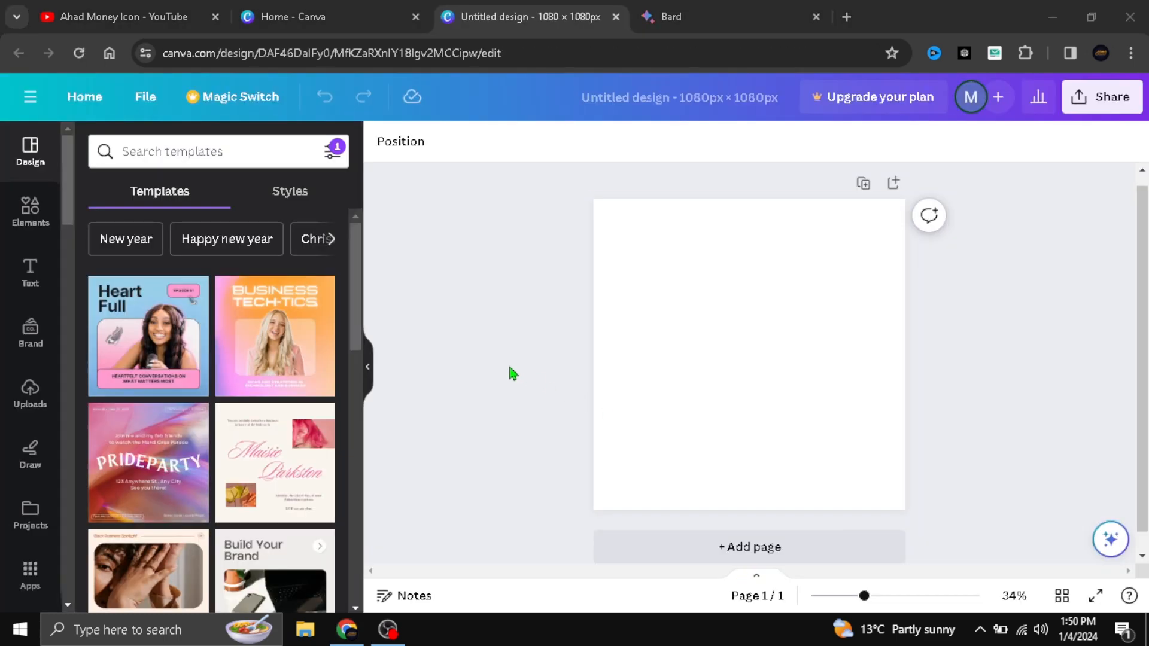
pyautogui.click(647, 344)
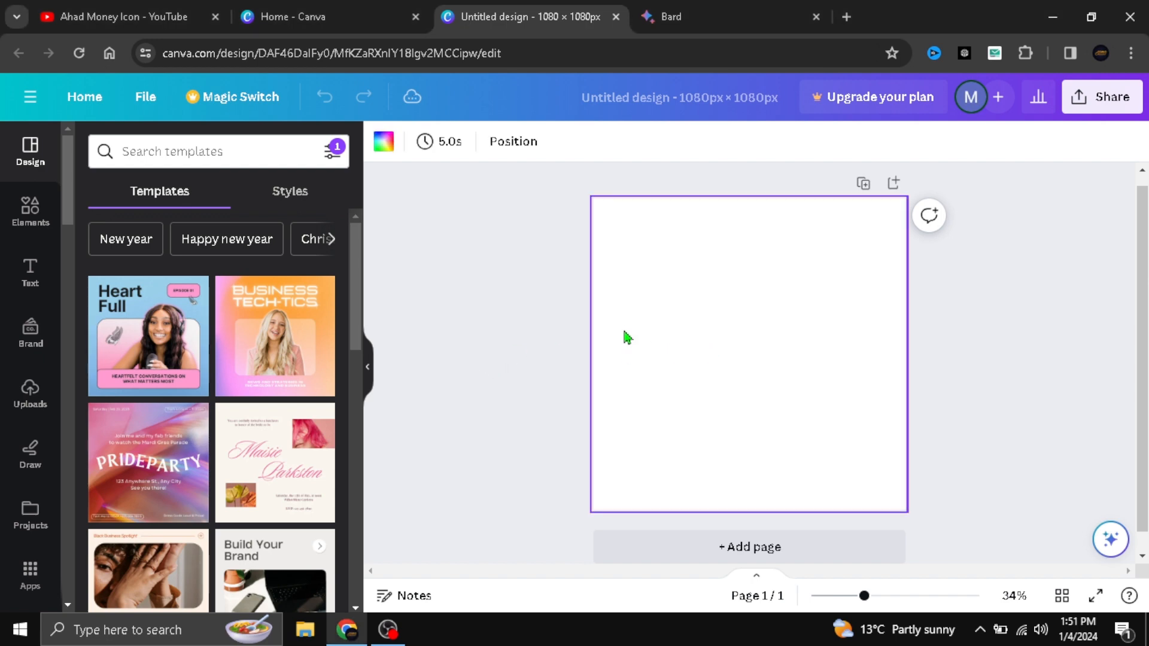
pyautogui.click(917, 599)
pyautogui.moveTo(917, 599); pyautogui.dragTo(860, 597)
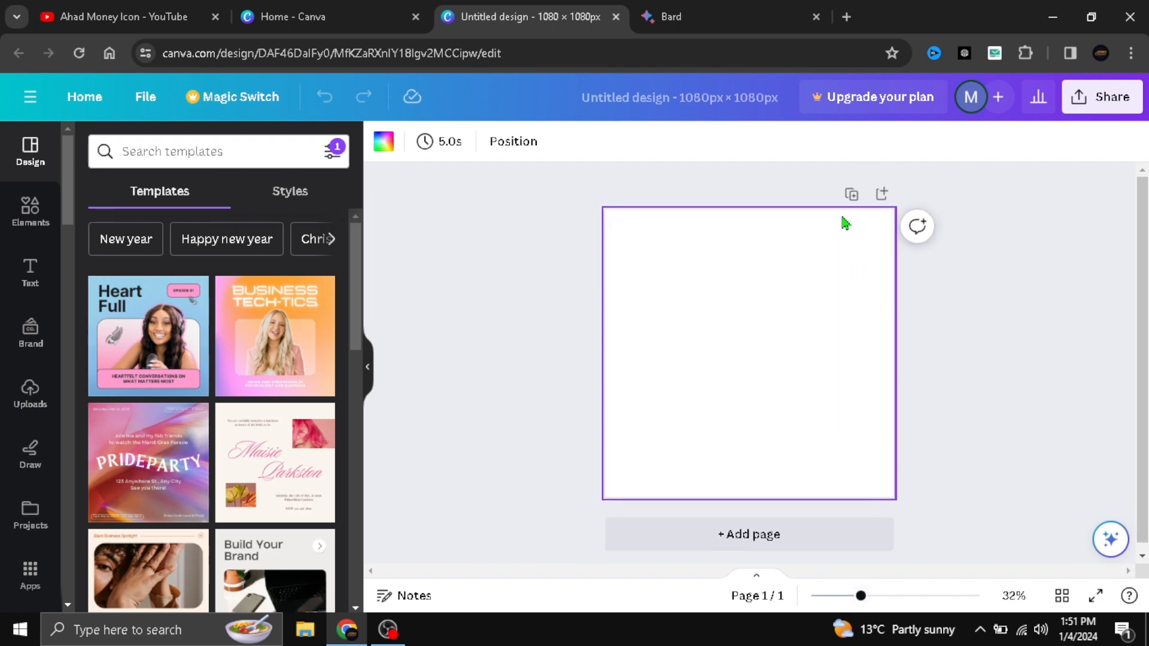
pyautogui.click(852, 196)
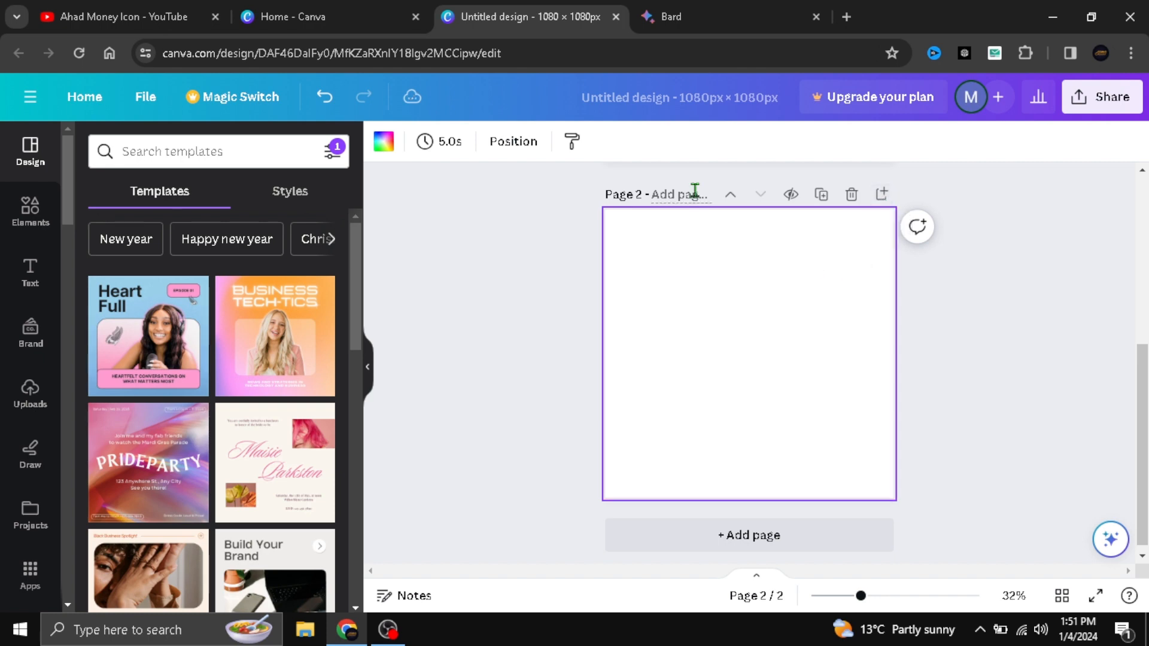
pyautogui.click(852, 198)
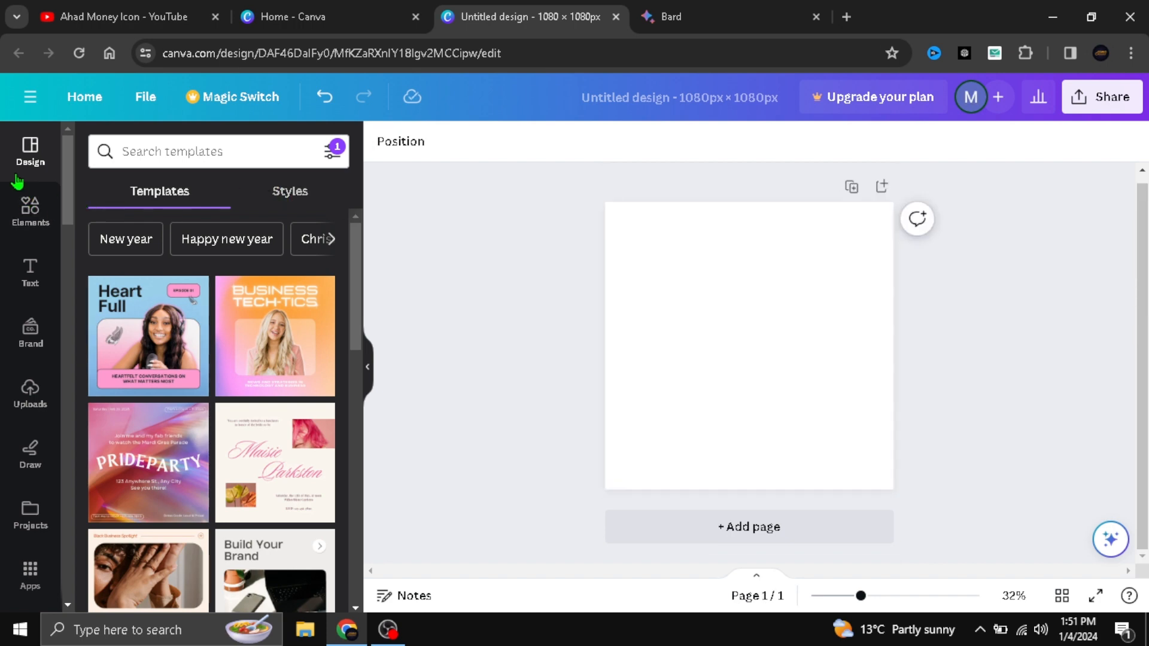
pyautogui.moveTo(103, 334)
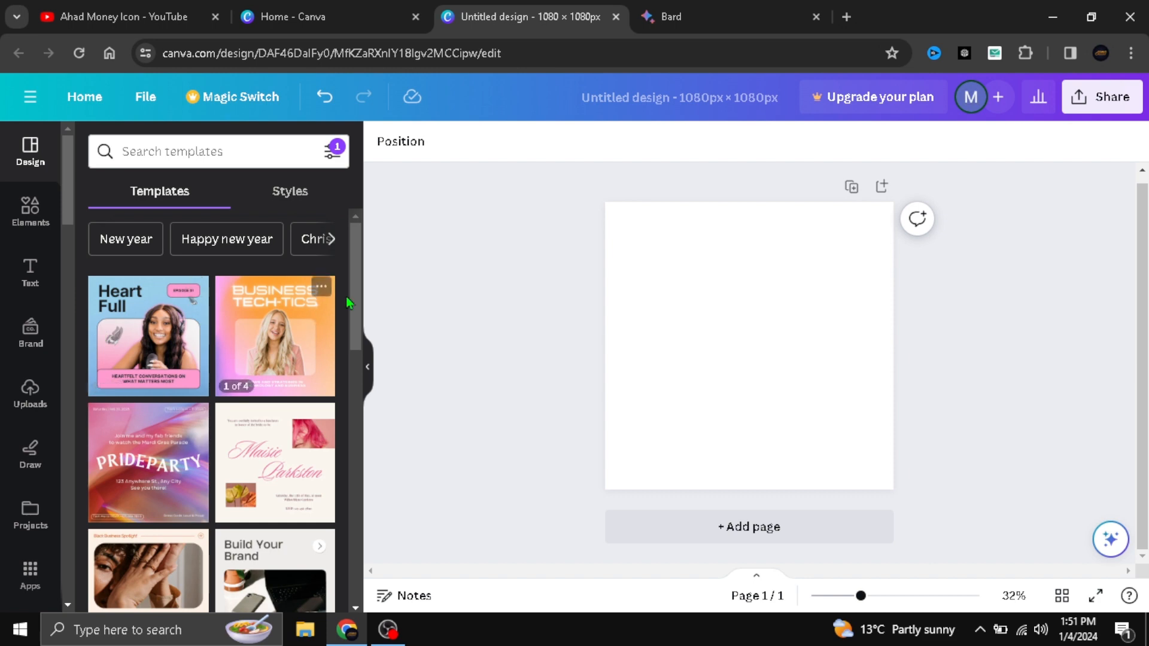
pyautogui.moveTo(356, 301); pyautogui.dragTo(359, 274)
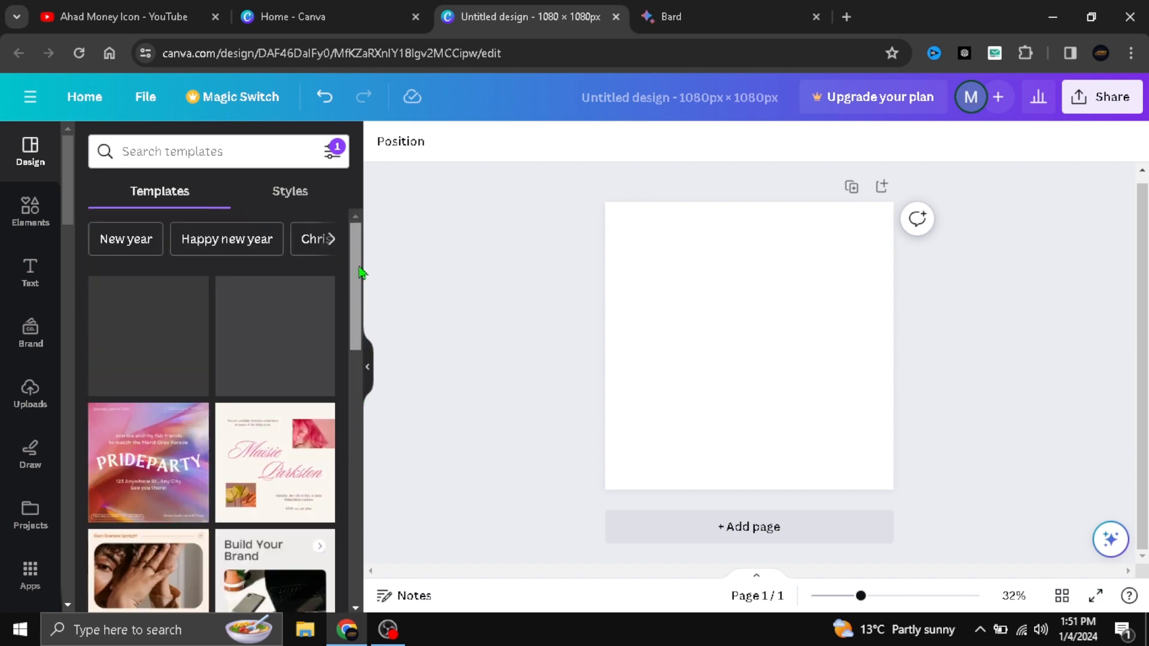
pyautogui.click(335, 243)
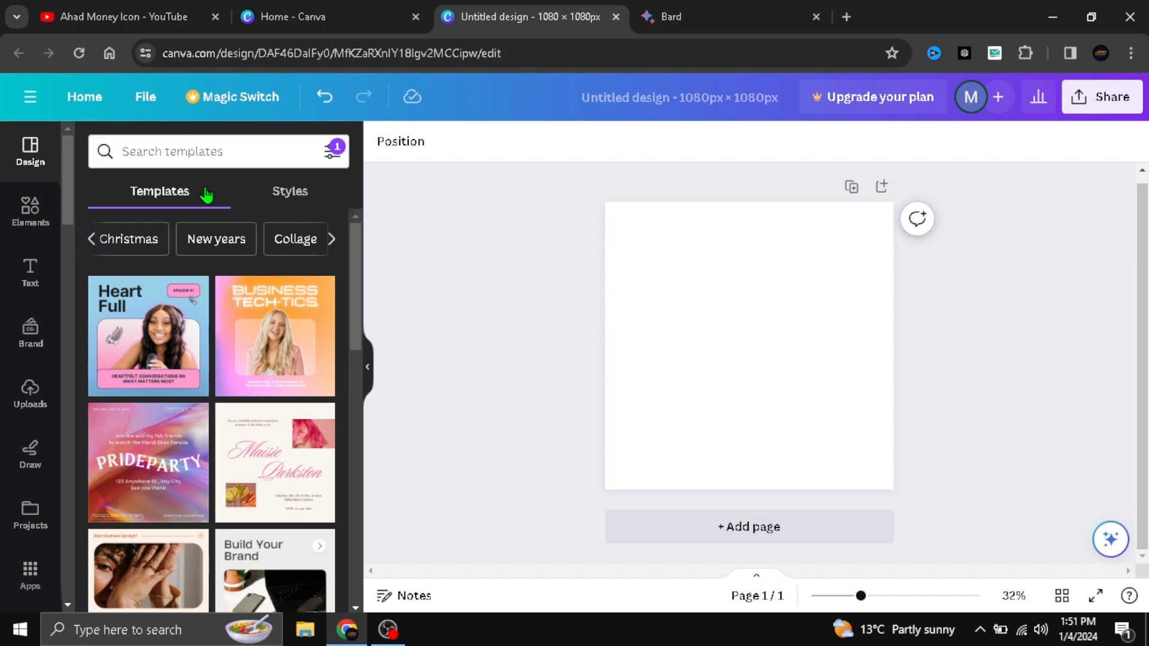
pyautogui.click(291, 194)
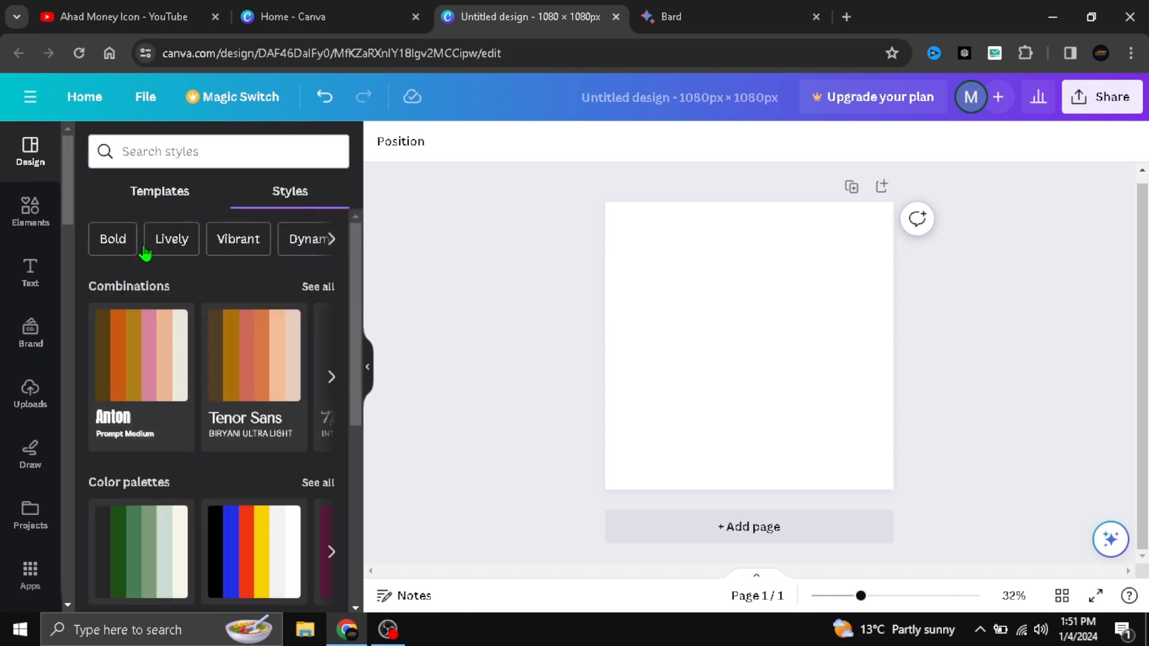
pyautogui.click(160, 190)
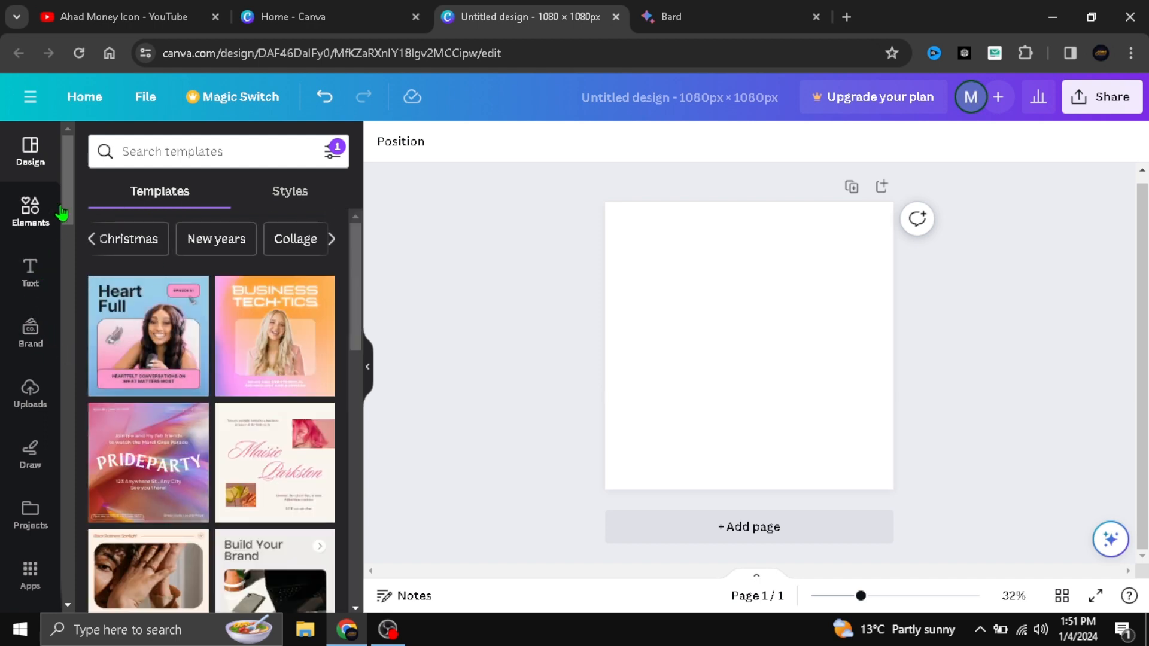
# Find the Anime Style app among the Canva apps and open it
pyautogui.moveTo(71, 218); pyautogui.dragTo(67, 255)
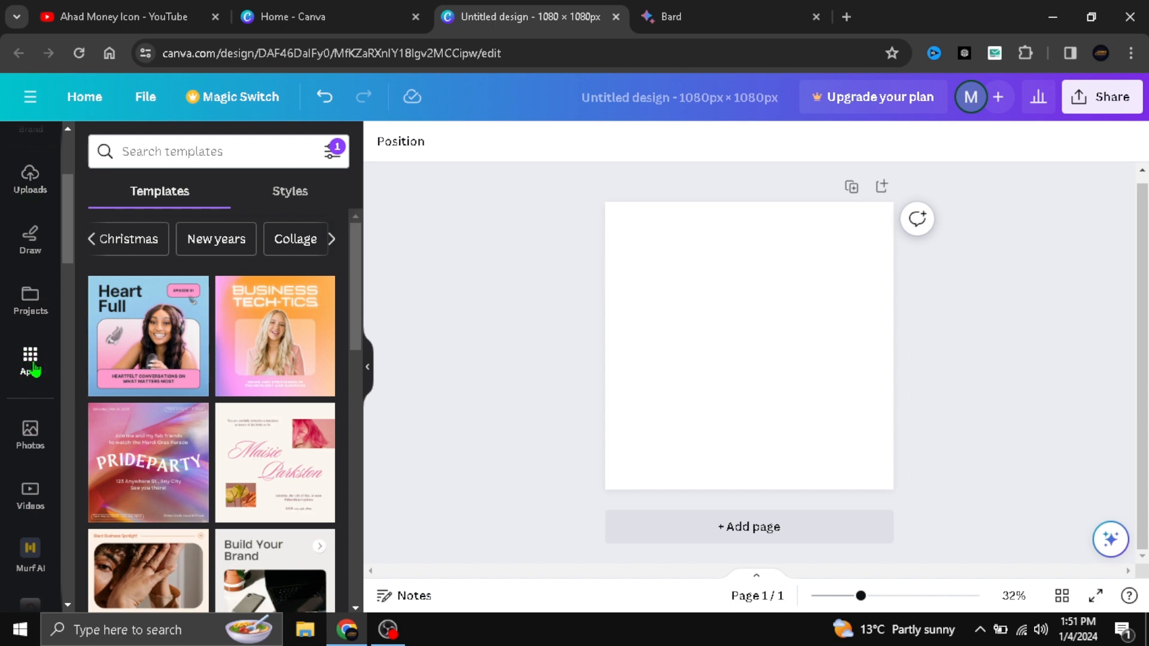
pyautogui.click(31, 362)
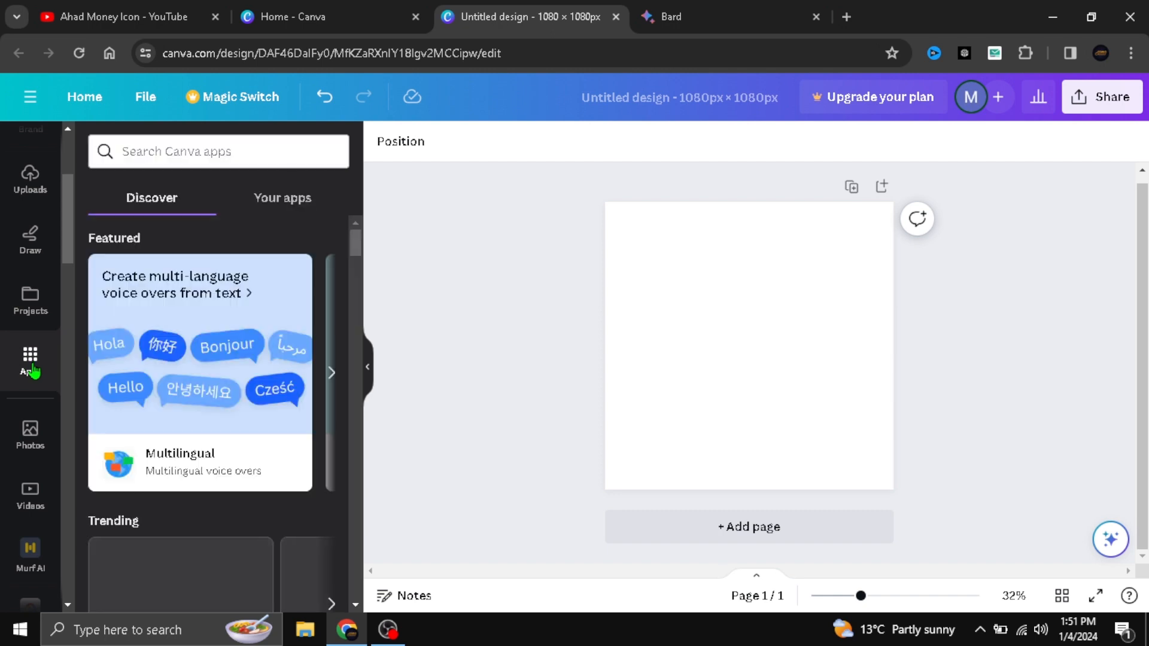
pyautogui.moveTo(354, 247); pyautogui.dragTo(354, 364)
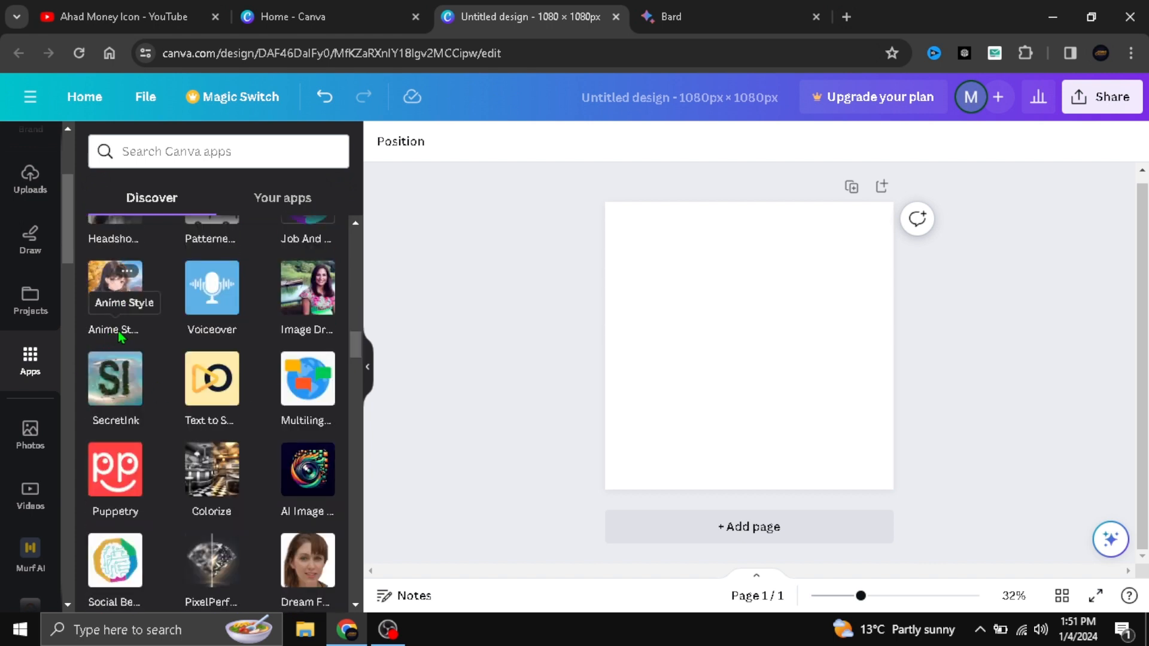
pyautogui.click(111, 291)
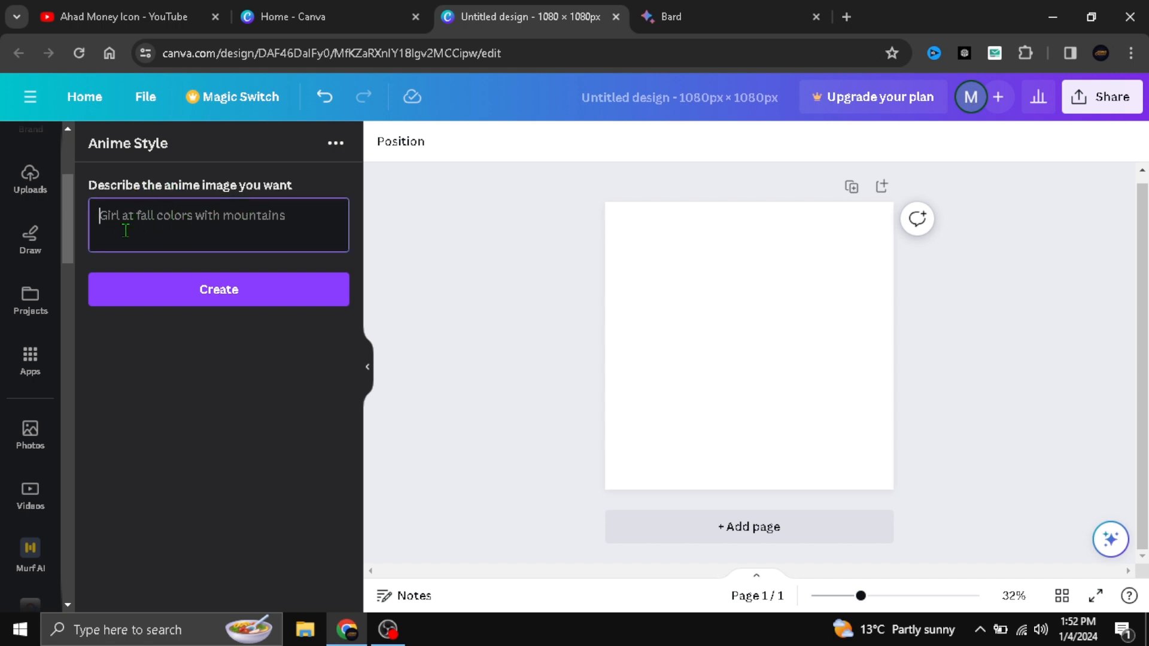
# Switch to Bard and copy the prompt "A young witch flying on a broomstick over a field of blooming sunflowers, Miyazaki style."
pyautogui.click(638, 12)
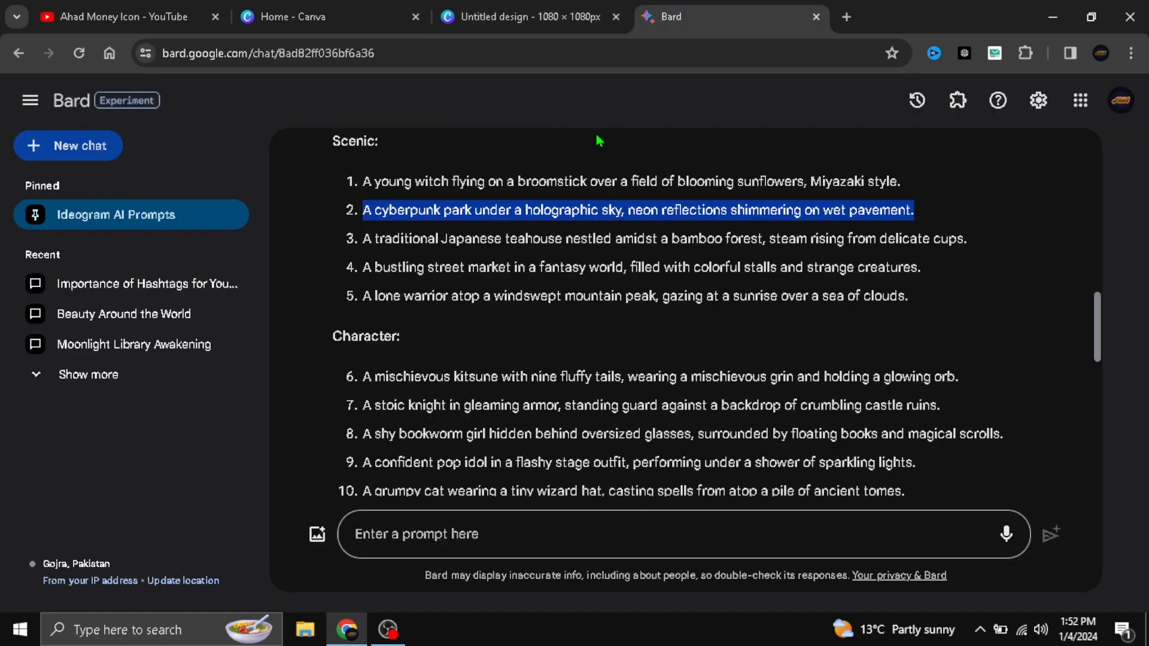
pyautogui.moveTo(1099, 308)
pyautogui.mouseDown()
pyautogui.moveTo(1098, 258)
pyautogui.moveTo(1104, 311)
pyautogui.moveTo(1099, 299)
pyautogui.mouseUp()
pyautogui.click(353, 148)
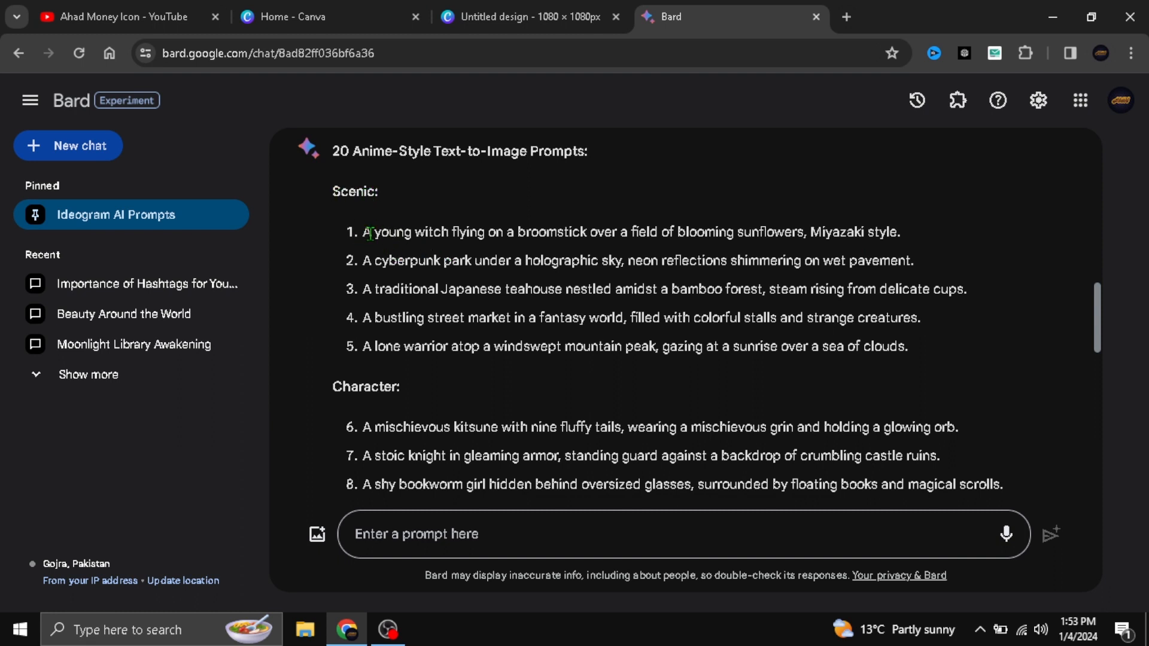
pyautogui.moveTo(369, 234); pyautogui.dragTo(909, 236)
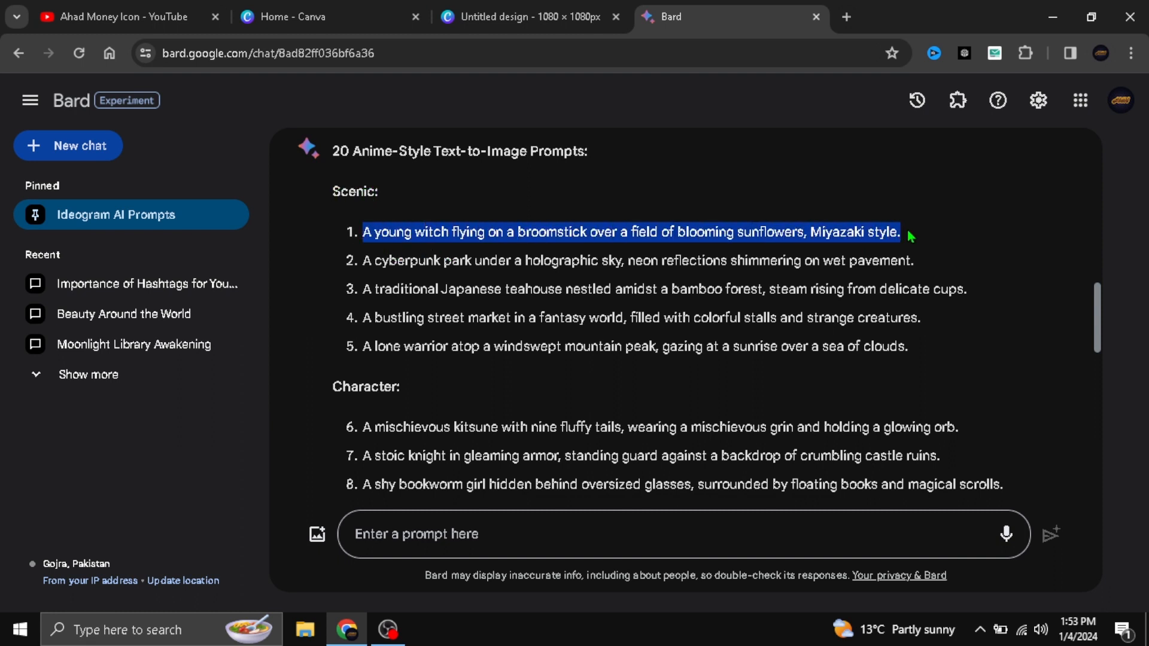
pyautogui.rightClick(841, 229)
pyautogui.click(805, 250)
# Return to the Canva design, paste the copied witch prompt as the anime image description, and generate the image
pyautogui.click(546, 15)
pyautogui.rightClick(142, 222)
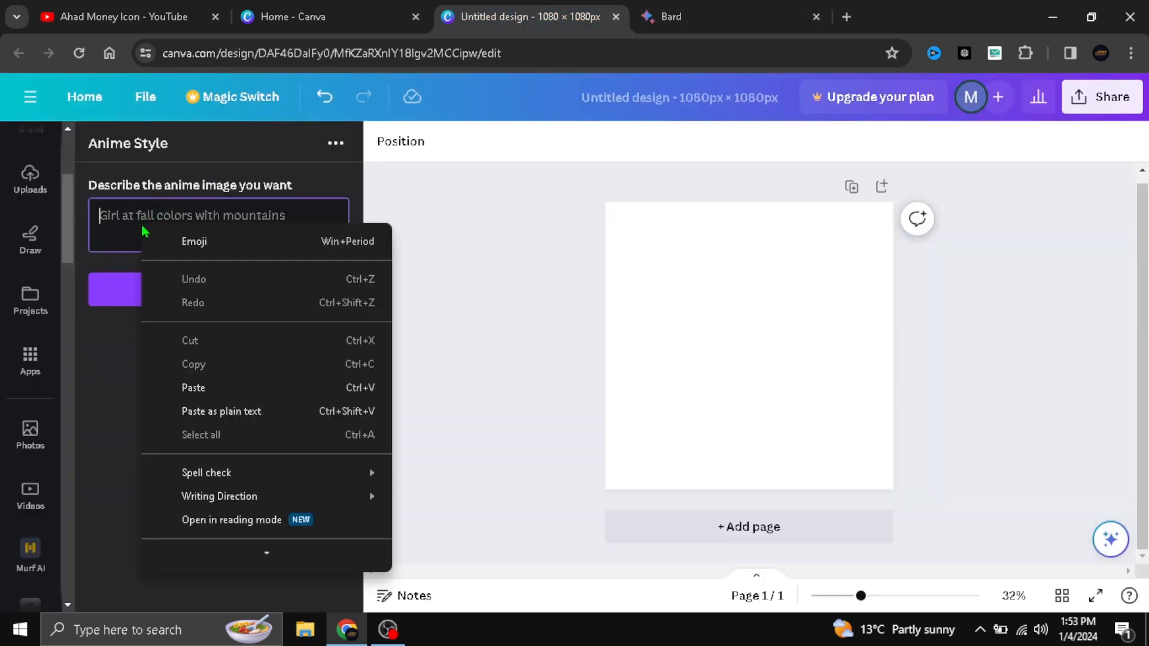
pyautogui.click(199, 389)
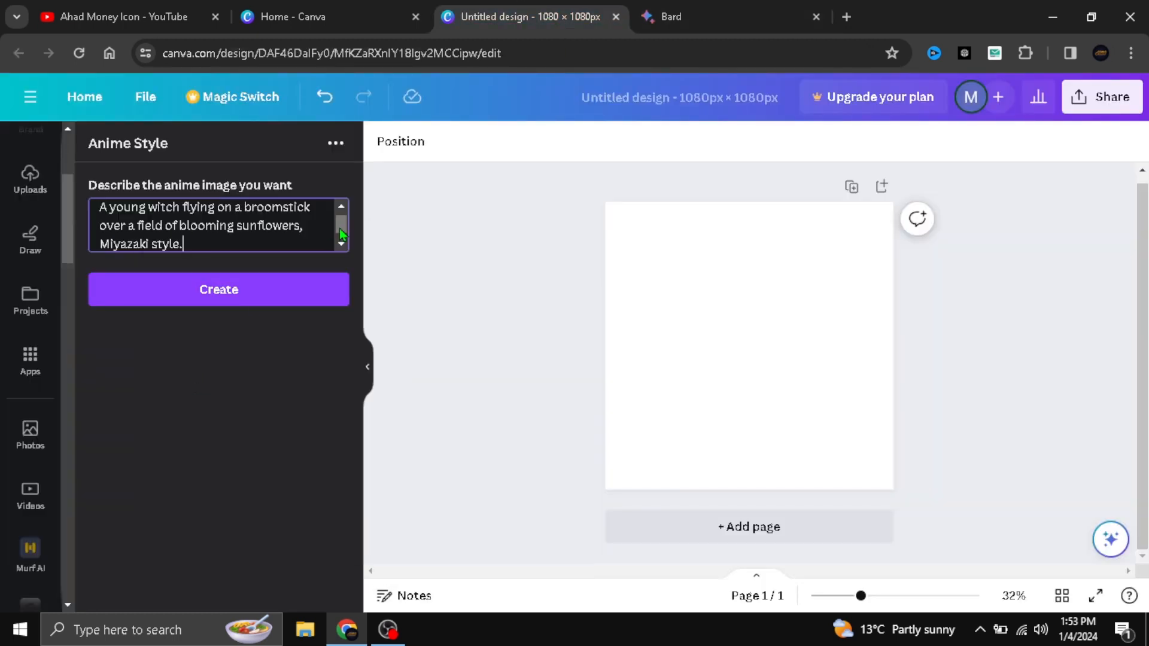
pyautogui.moveTo(344, 232); pyautogui.dragTo(344, 239)
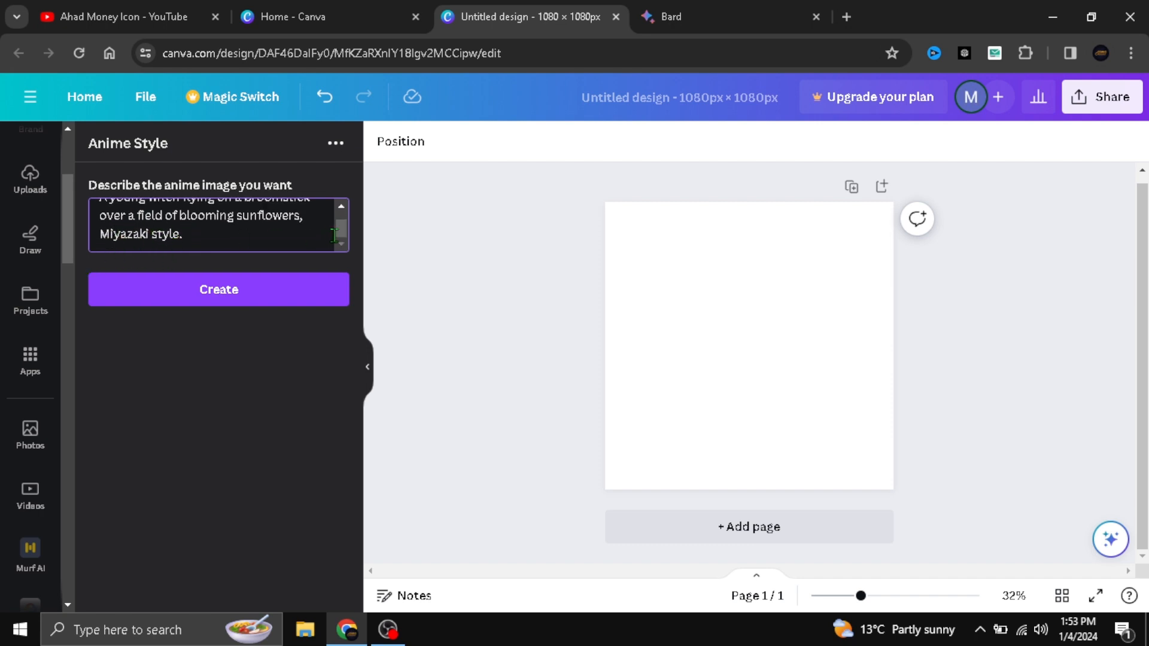
pyautogui.moveTo(342, 238); pyautogui.dragTo(341, 222)
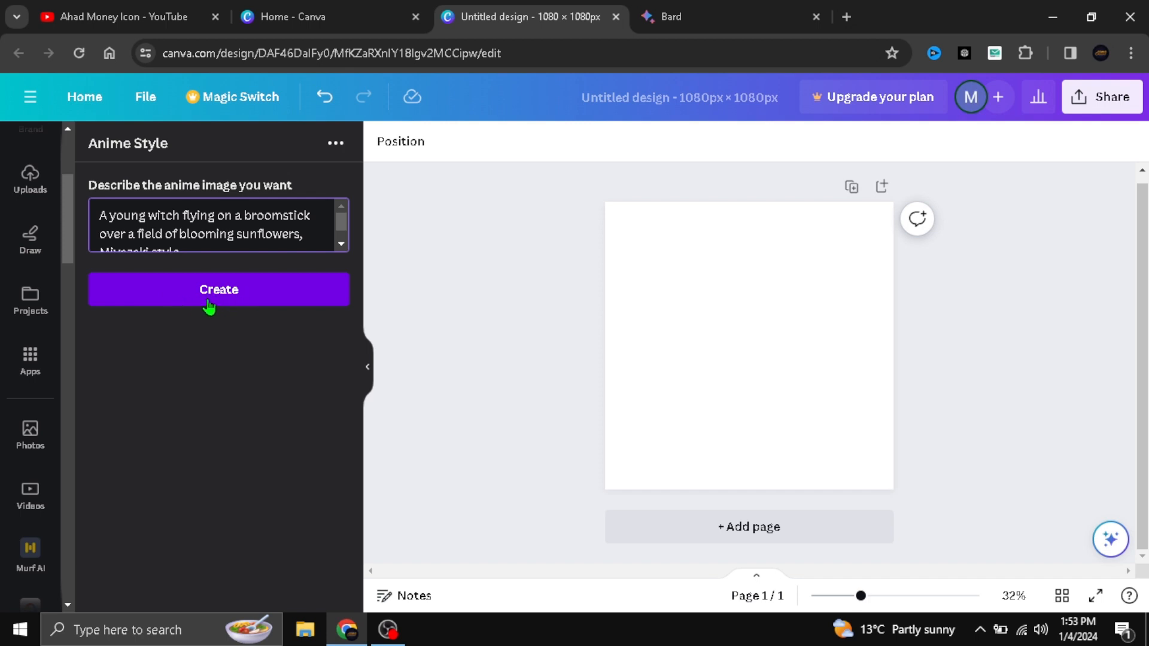
pyautogui.click(265, 302)
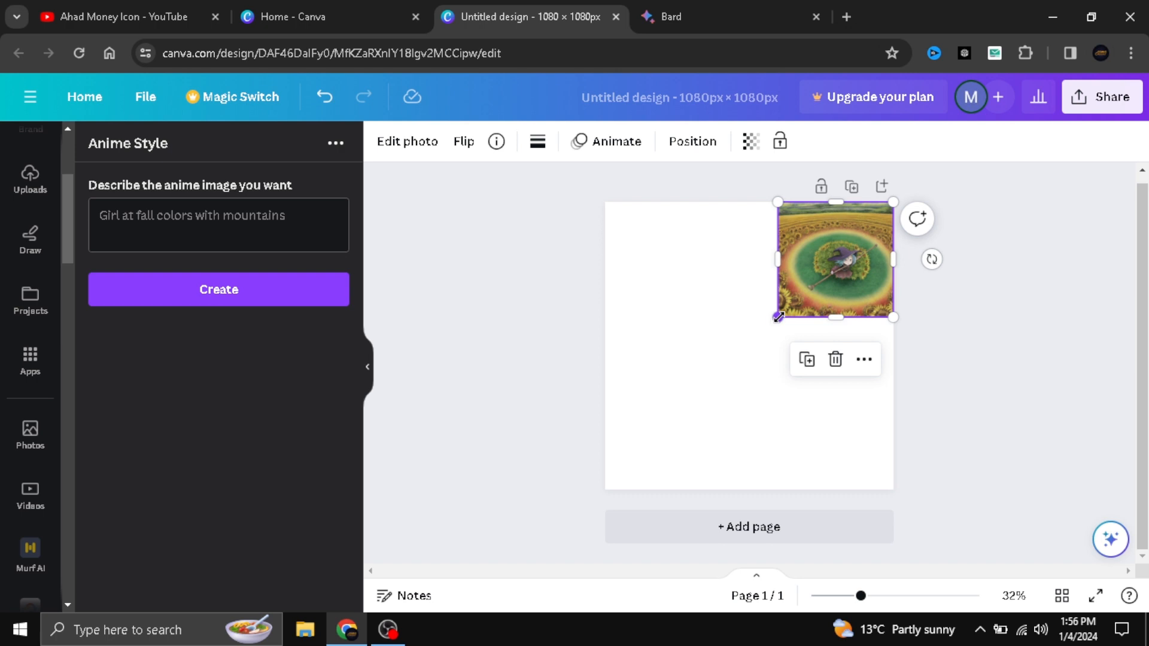
# Enlarge the generated witch image to 1080 × 1080 to fill the page and set it as the page background
pyautogui.moveTo(778, 317); pyautogui.dragTo(622, 504)
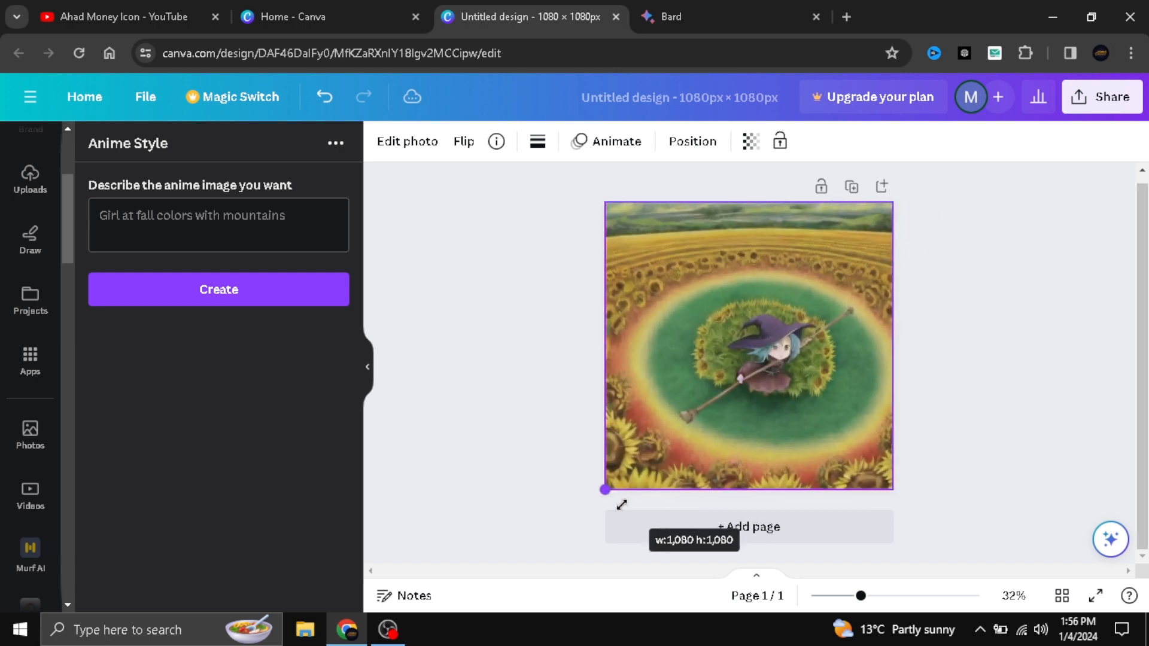
pyautogui.rightClick(723, 366)
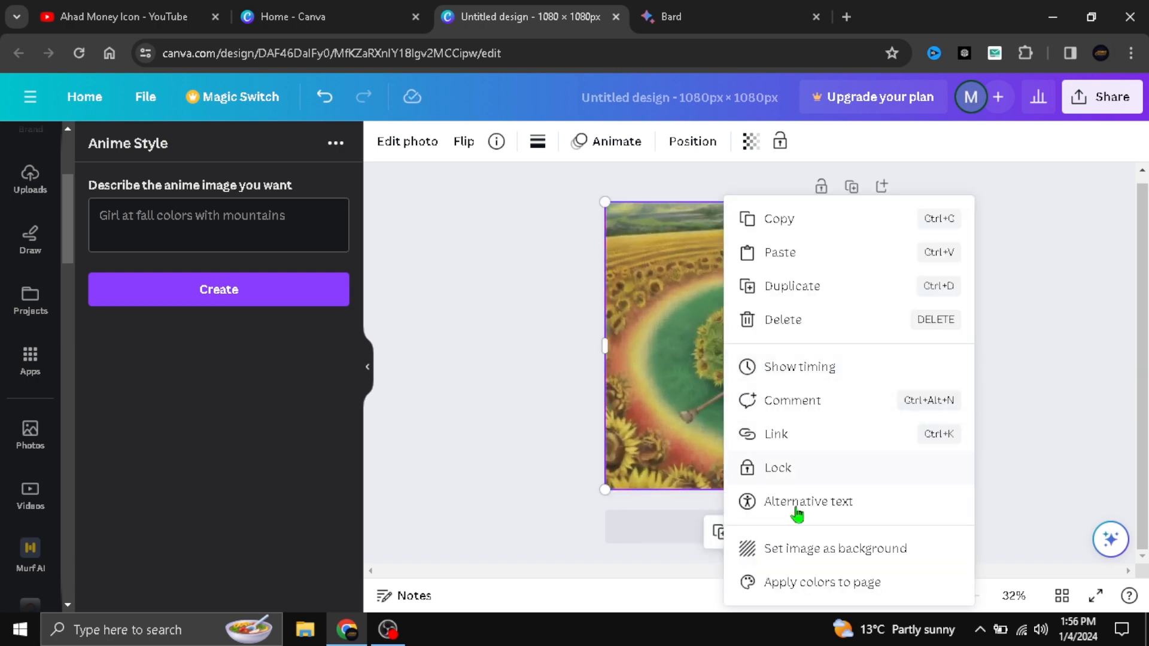
pyautogui.click(805, 556)
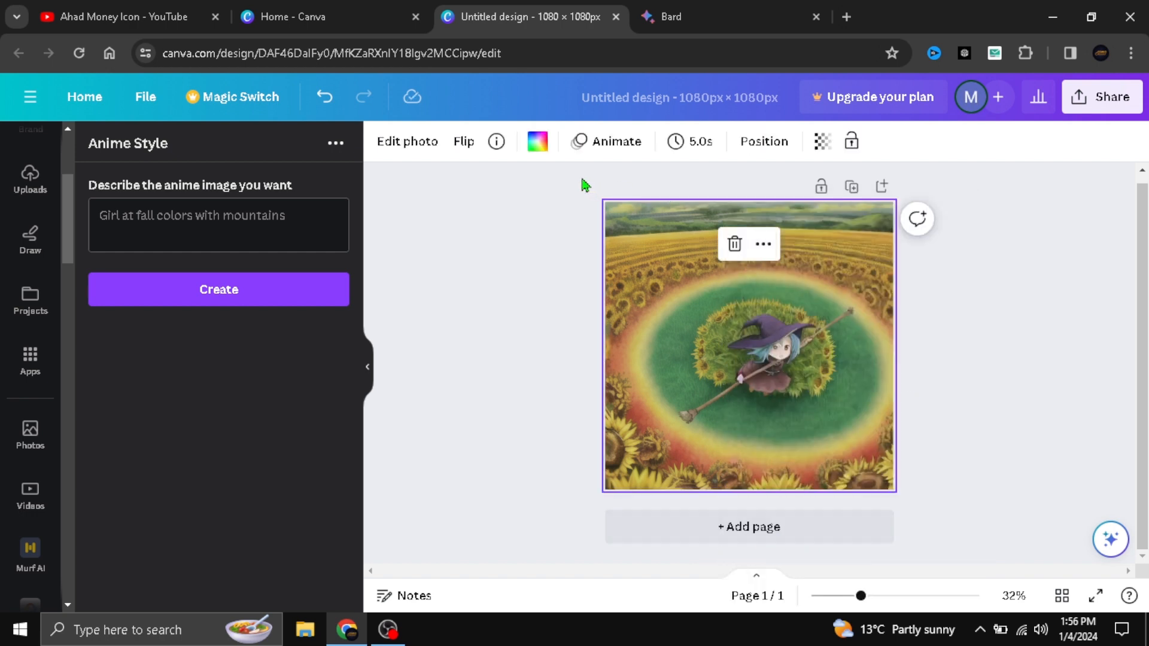
pyautogui.click(915, 192)
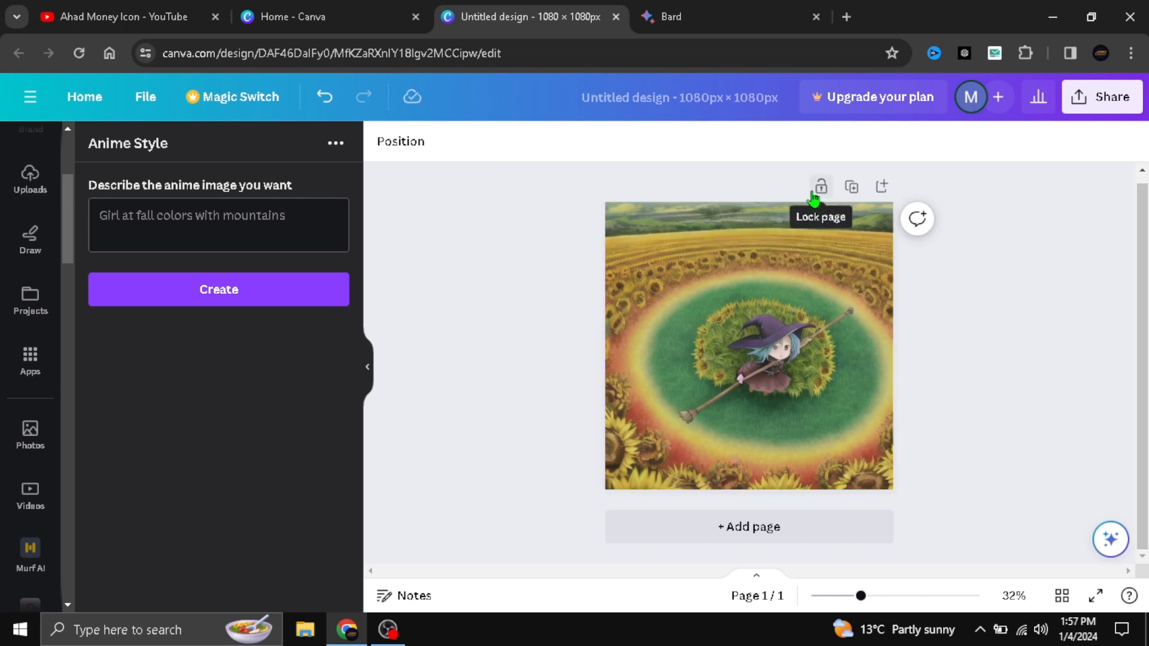
# Duplicate the page with the witch image
pyautogui.click(851, 188)
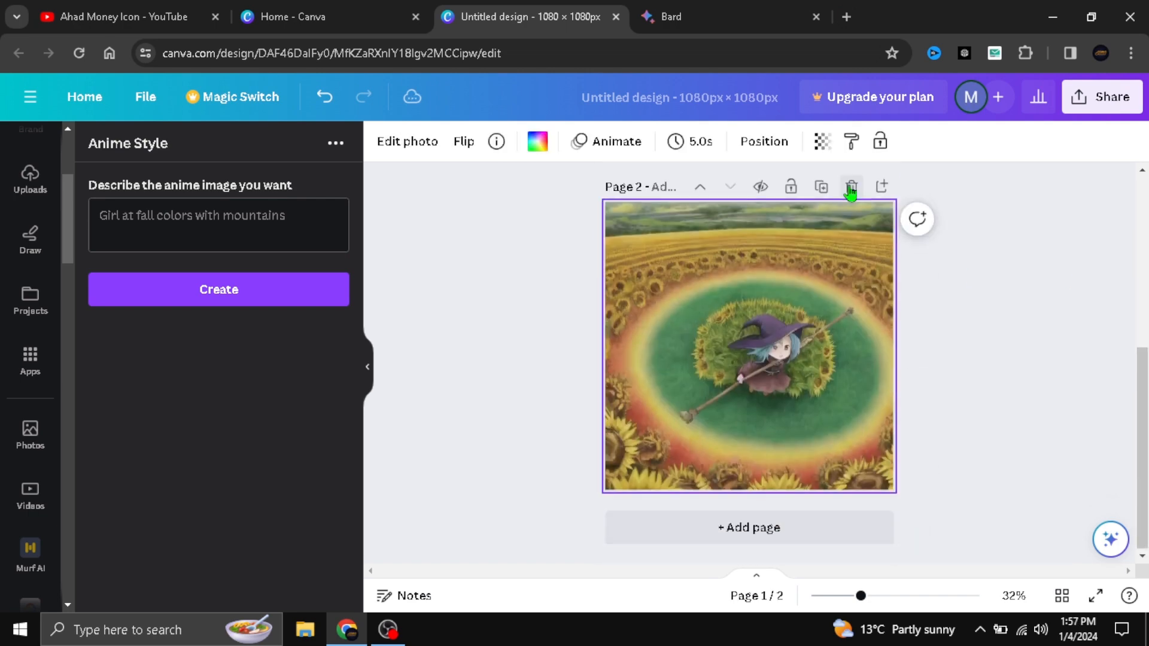
pyautogui.scroll(2, 790, 415)
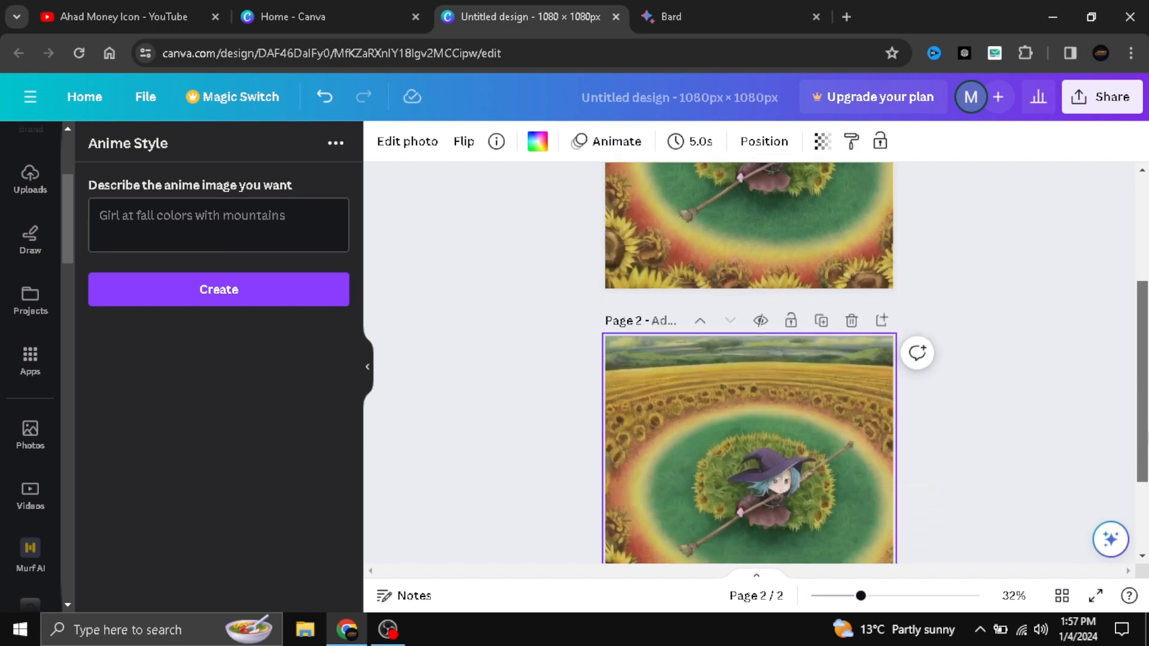
pyautogui.moveTo(1141, 439)
pyautogui.mouseDown()
pyautogui.moveTo(1141, 504)
pyautogui.moveTo(1140, 455)
pyautogui.mouseUp()
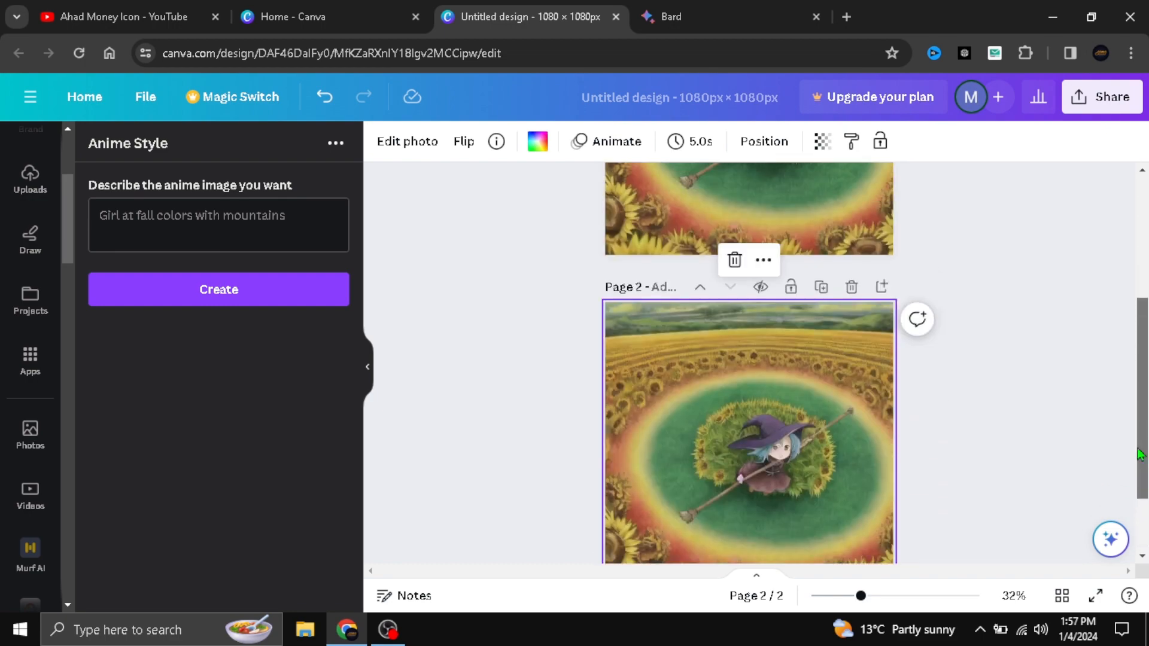
# Delete the duplicated witch page and add a blank second page in its place
pyautogui.click(851, 287)
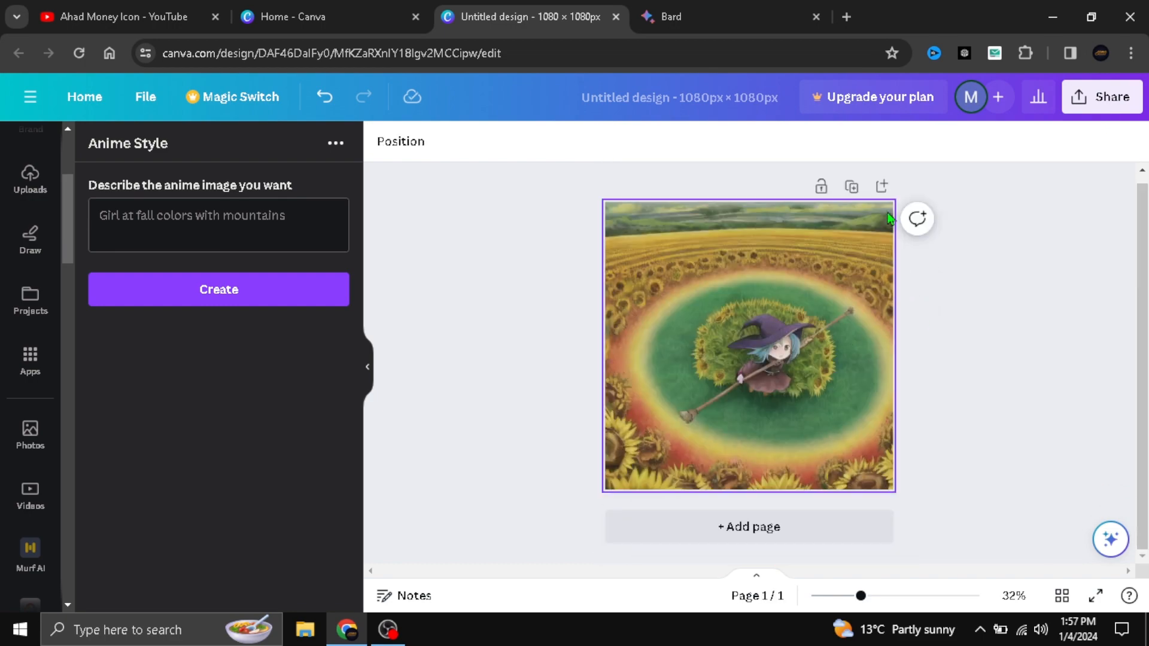
pyautogui.click(881, 186)
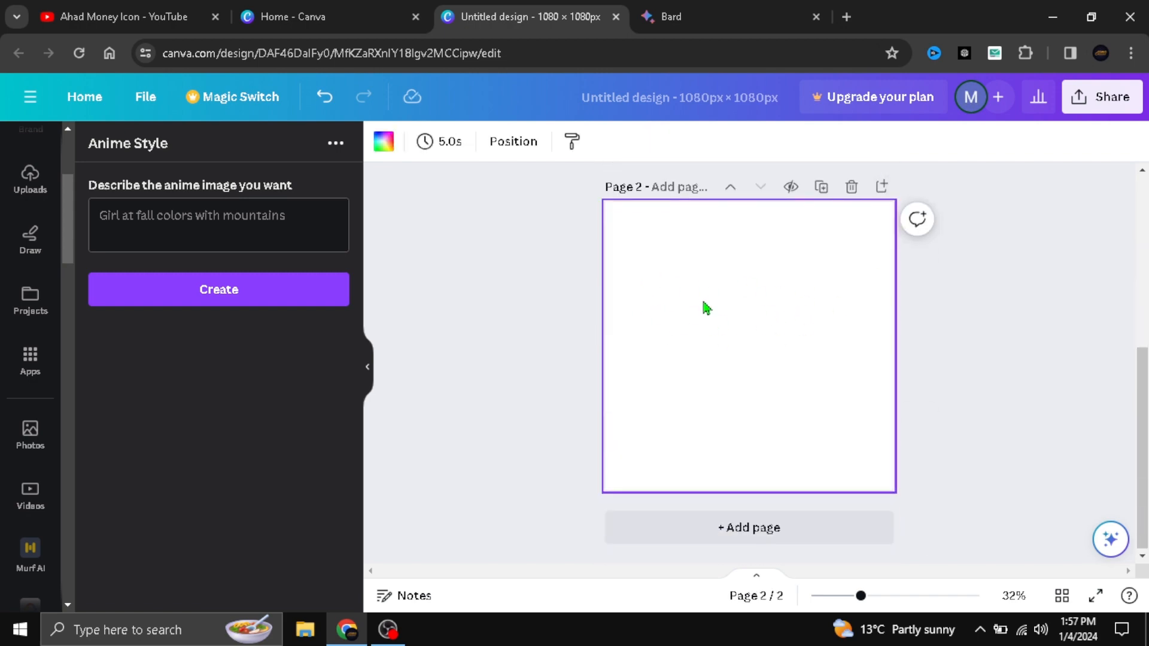
# Switch to Bard and copy the prompt "A cyberpunk park under a holographic sky, neon reflections shimmering on wet pavement."
pyautogui.click(655, 17)
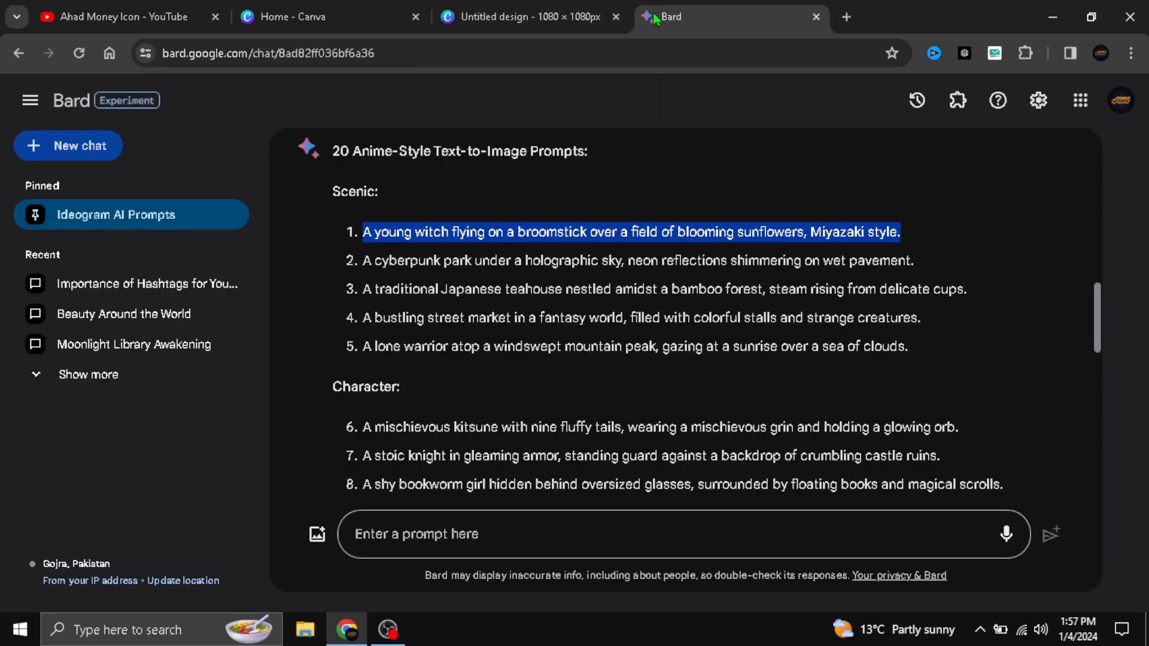
pyautogui.moveTo(363, 261); pyautogui.dragTo(925, 264)
pyautogui.rightClick(896, 272)
pyautogui.click(847, 275)
# Return to the Canva design, paste the cyberpunk park prompt as the anime image description, and generate the image
pyautogui.click(505, 11)
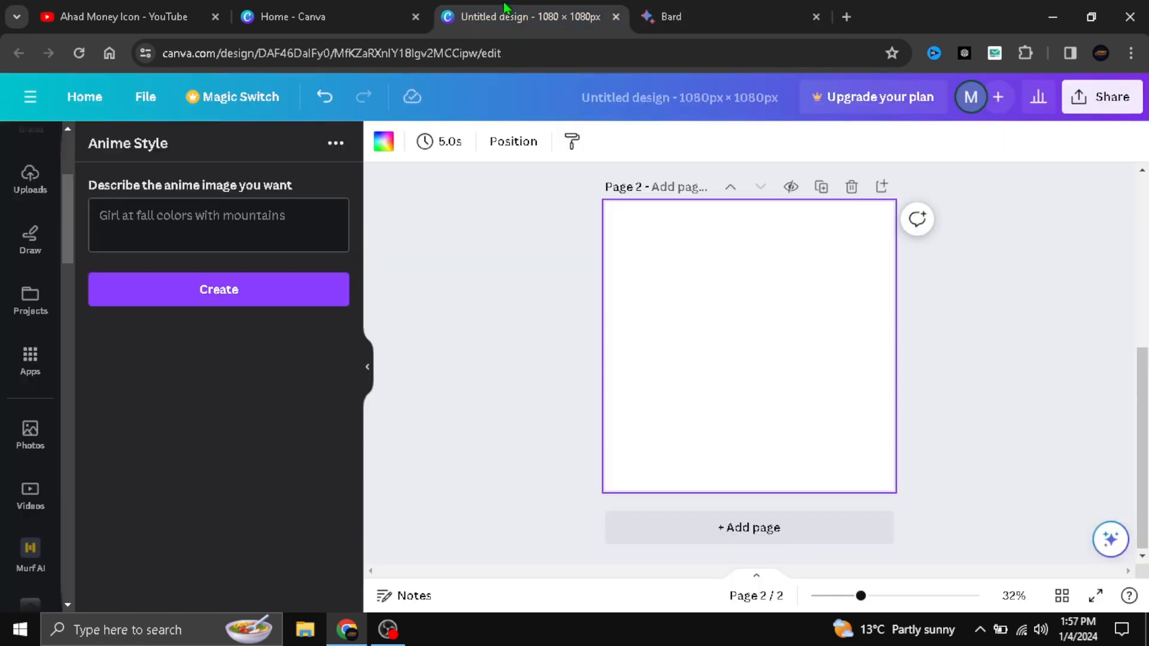
pyautogui.rightClick(204, 213)
pyautogui.click(231, 377)
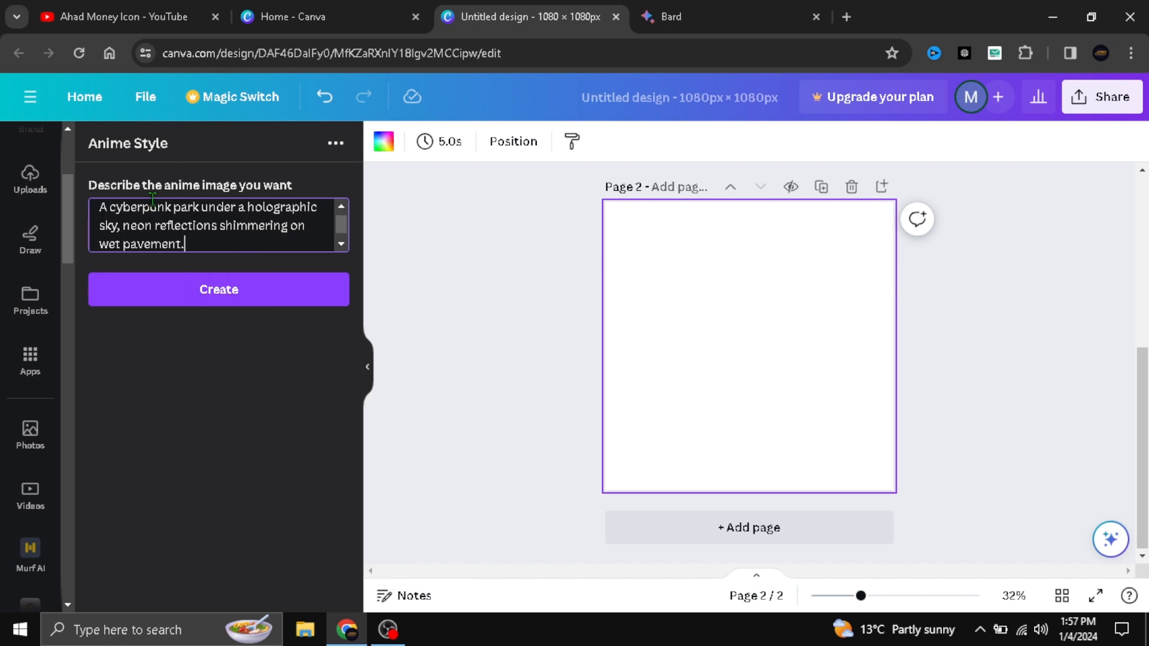
pyautogui.click(230, 302)
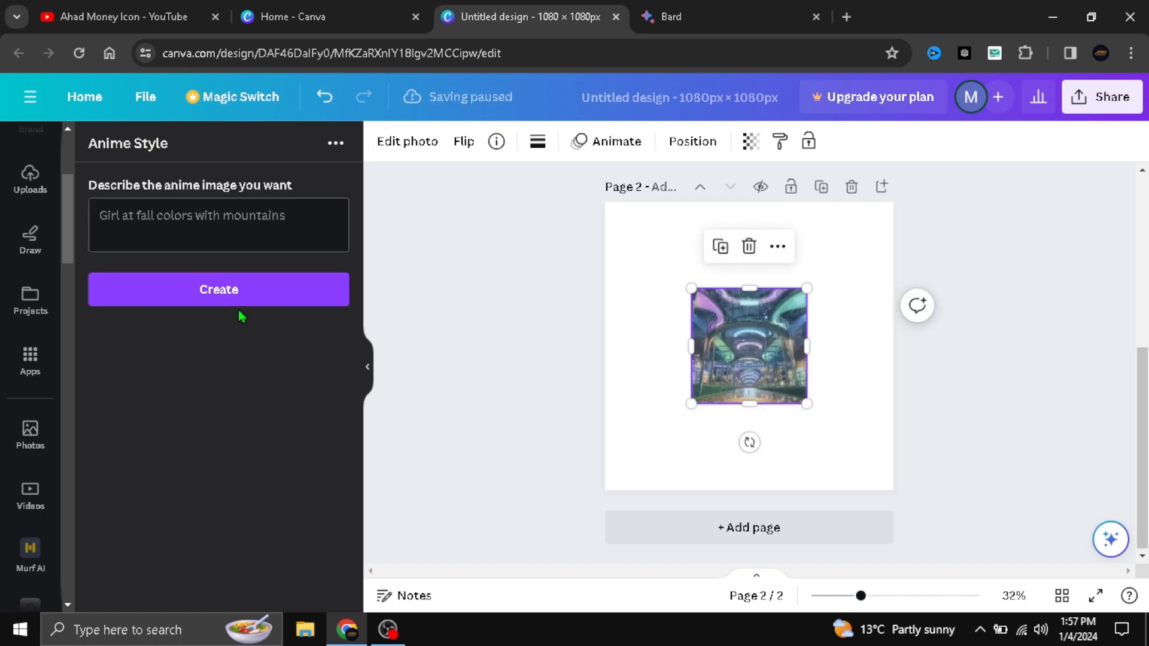
# Move the cyberpunk park image to the page corner and enlarge it to fill page 2
pyautogui.moveTo(739, 353); pyautogui.dragTo(820, 274)
pyautogui.moveTo(778, 317); pyautogui.dragTo(621, 524)
pyautogui.click(881, 601)
pyautogui.moveTo(881, 607); pyautogui.dragTo(864, 607)
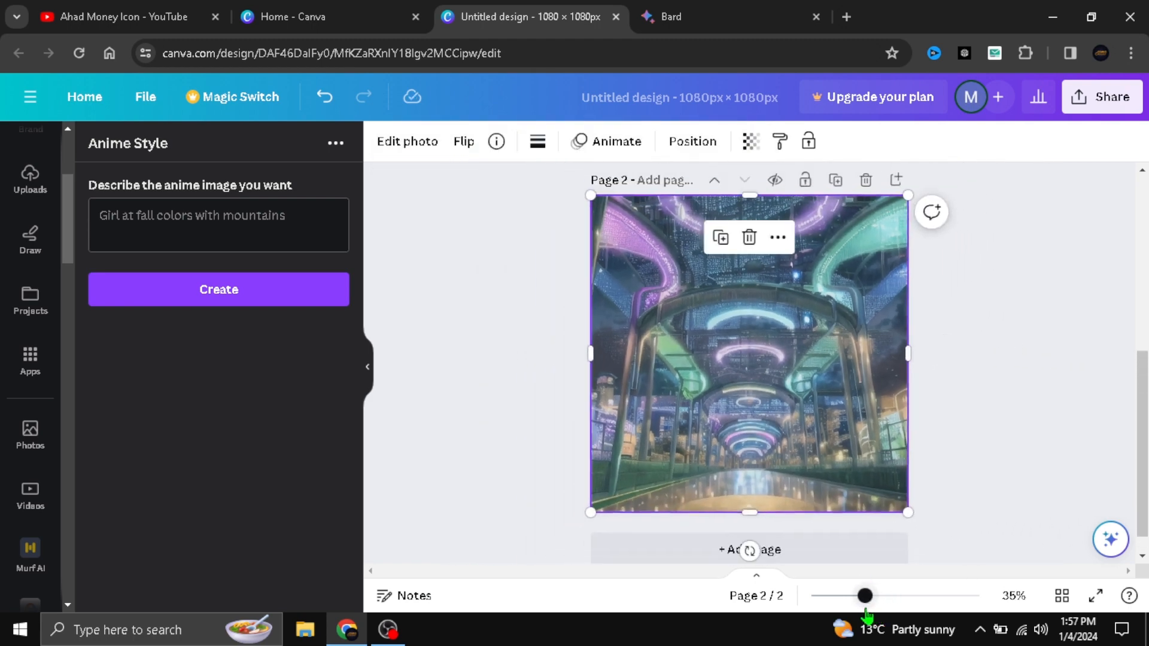
pyautogui.click(580, 314)
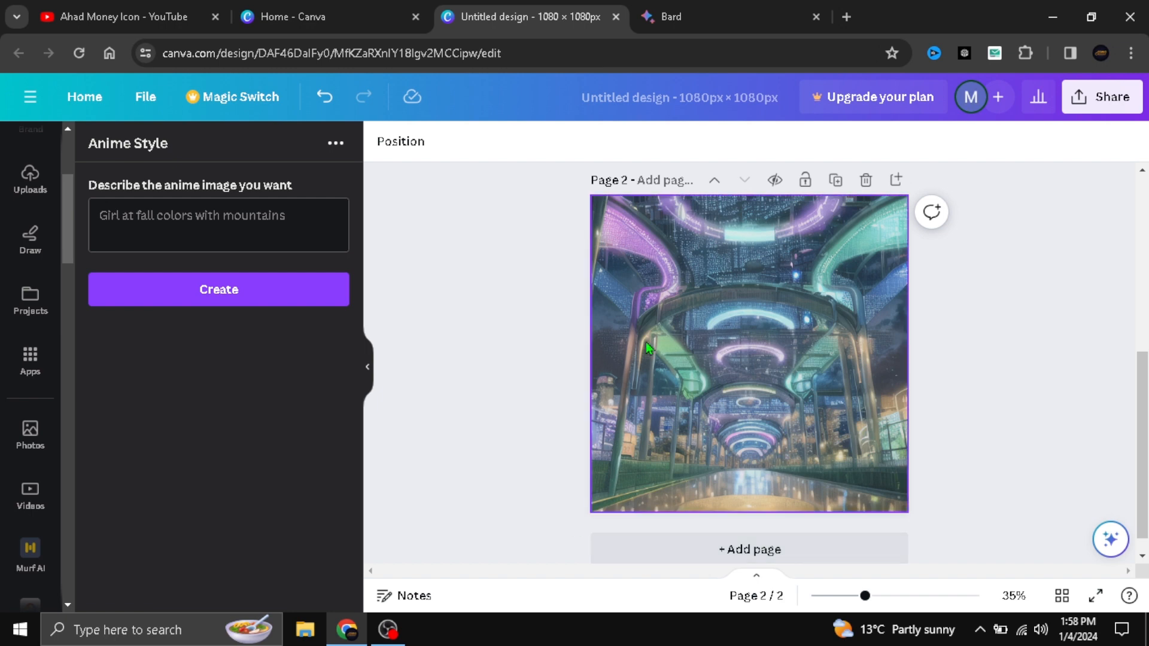
# Switch to Bard and copy the prompt "A traditional Japanese teahouse nestled amidst a bamboo forest, steam rising from delicate cups."
pyautogui.click(670, 16)
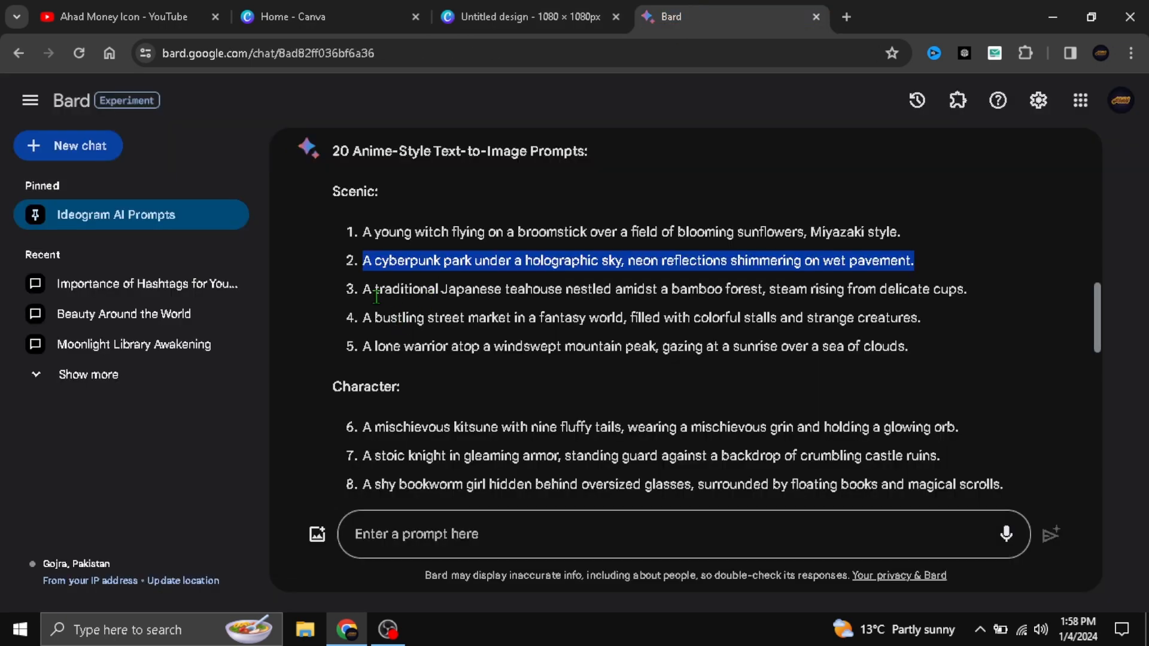
pyautogui.moveTo(365, 290); pyautogui.dragTo(975, 297)
pyautogui.rightClick(938, 302)
pyautogui.click(897, 313)
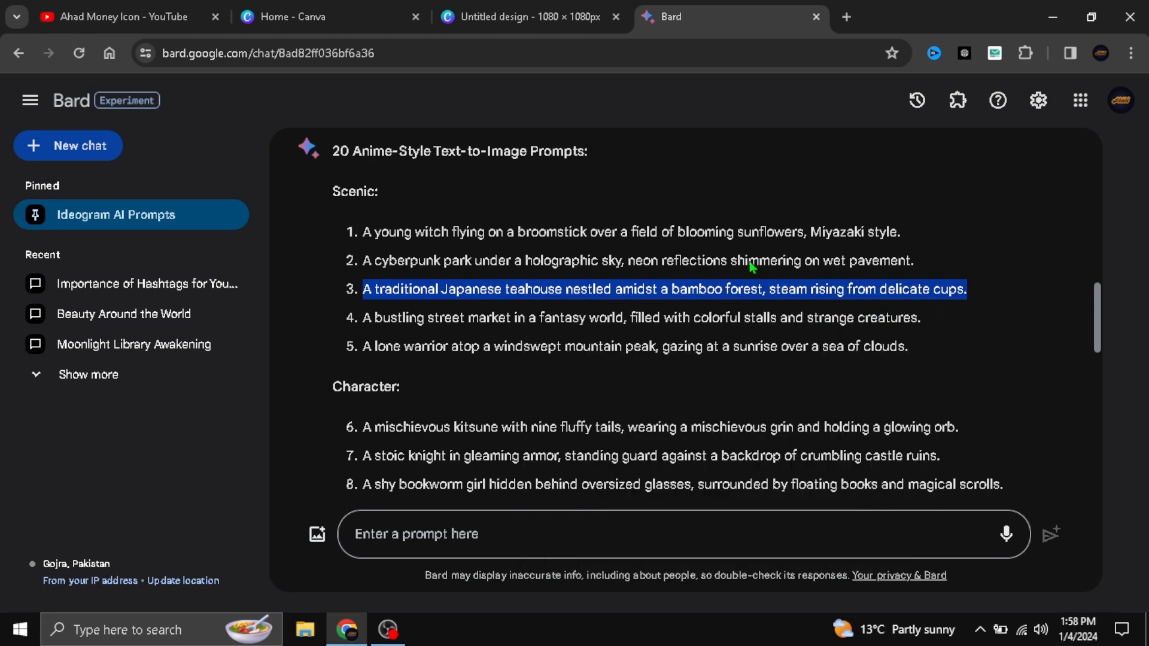
# Return to the Canva design, generate an anime image from the pasted teahouse prompt, and add a blank third page for it
pyautogui.click(521, 16)
pyautogui.rightClick(161, 236)
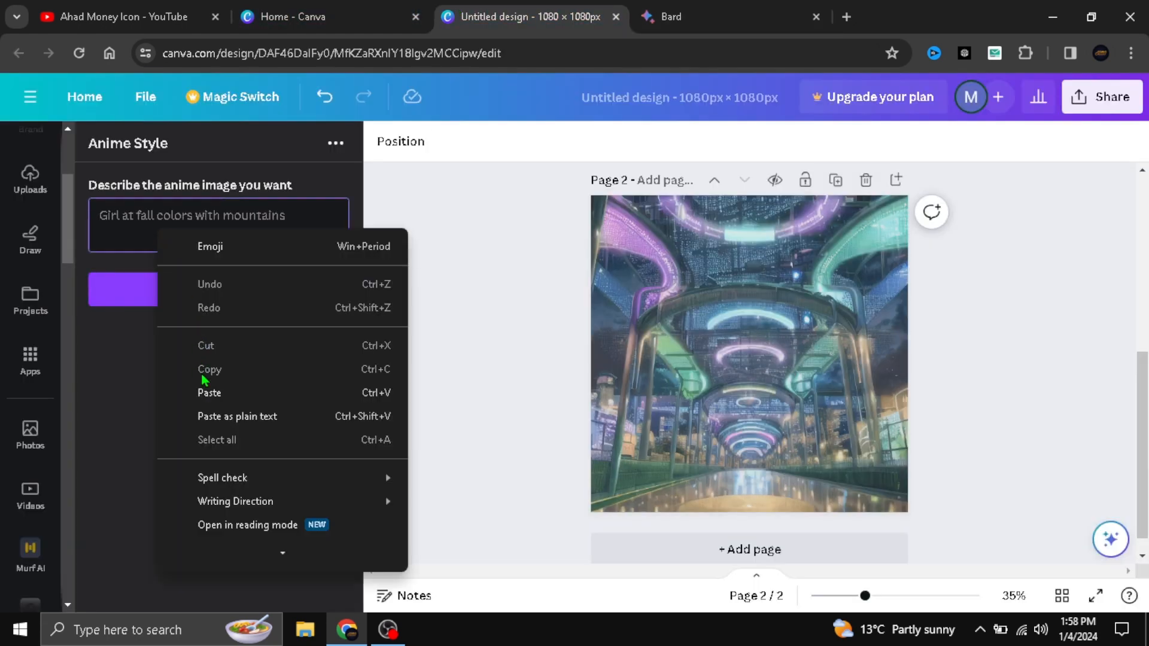
pyautogui.click(207, 393)
pyautogui.click(222, 297)
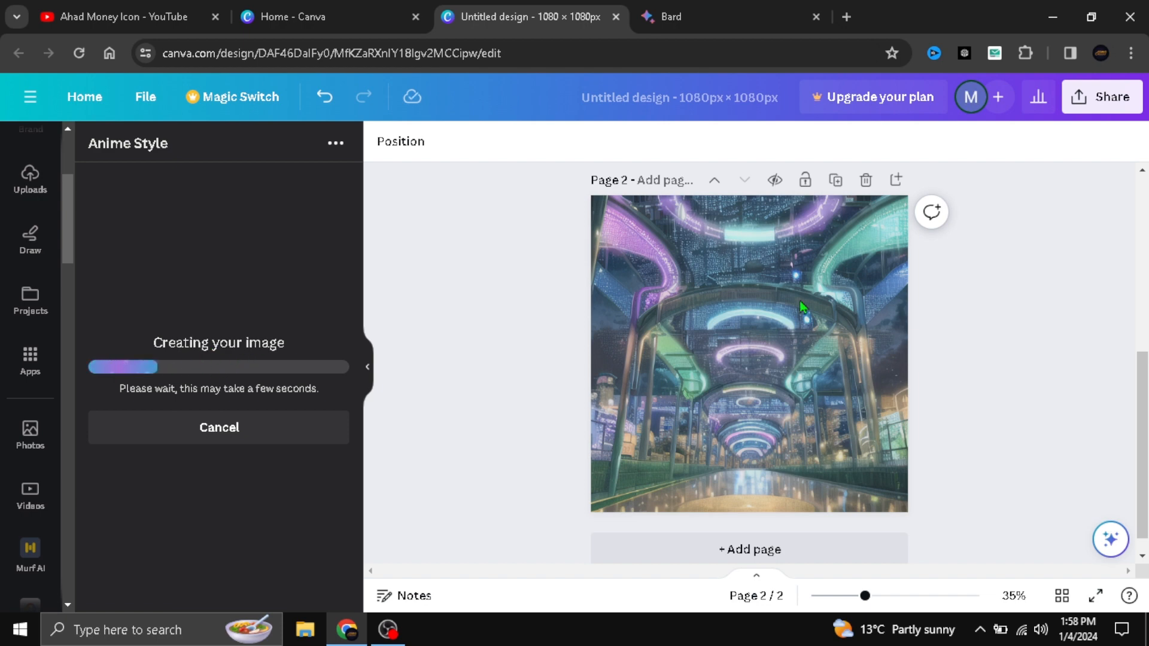
pyautogui.click(895, 179)
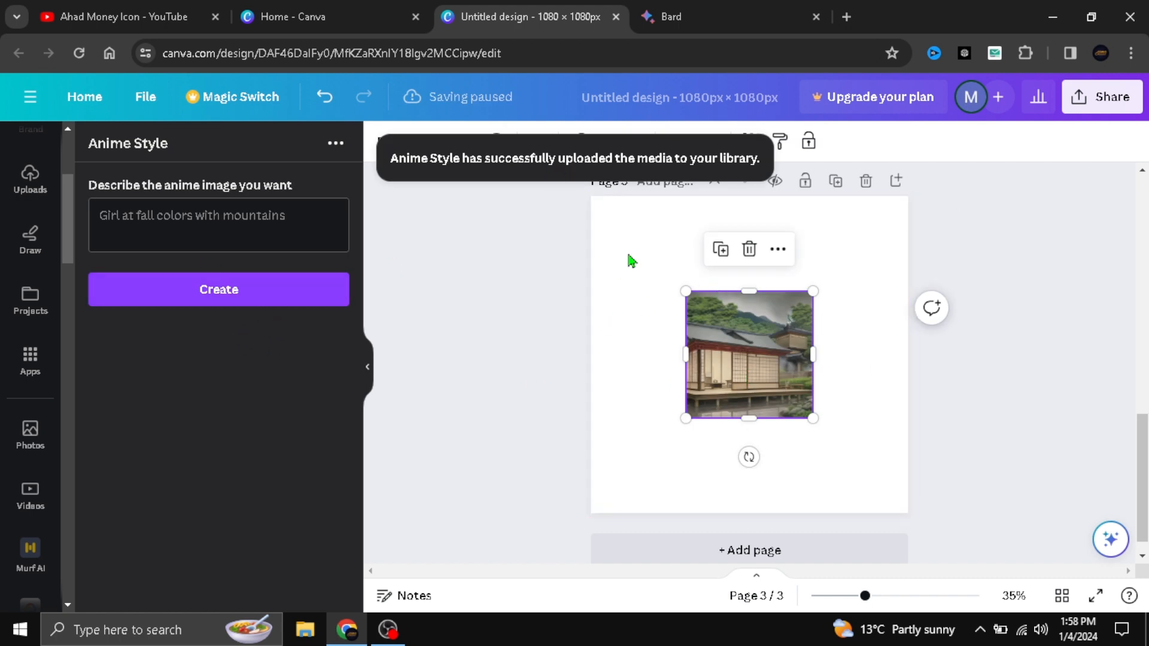
# Enlarge the generated teahouse image to fill page 3
pyautogui.moveTo(704, 414); pyautogui.dragTo(607, 528)
pyautogui.click(522, 497)
pyautogui.scroll(1, 762, 361)
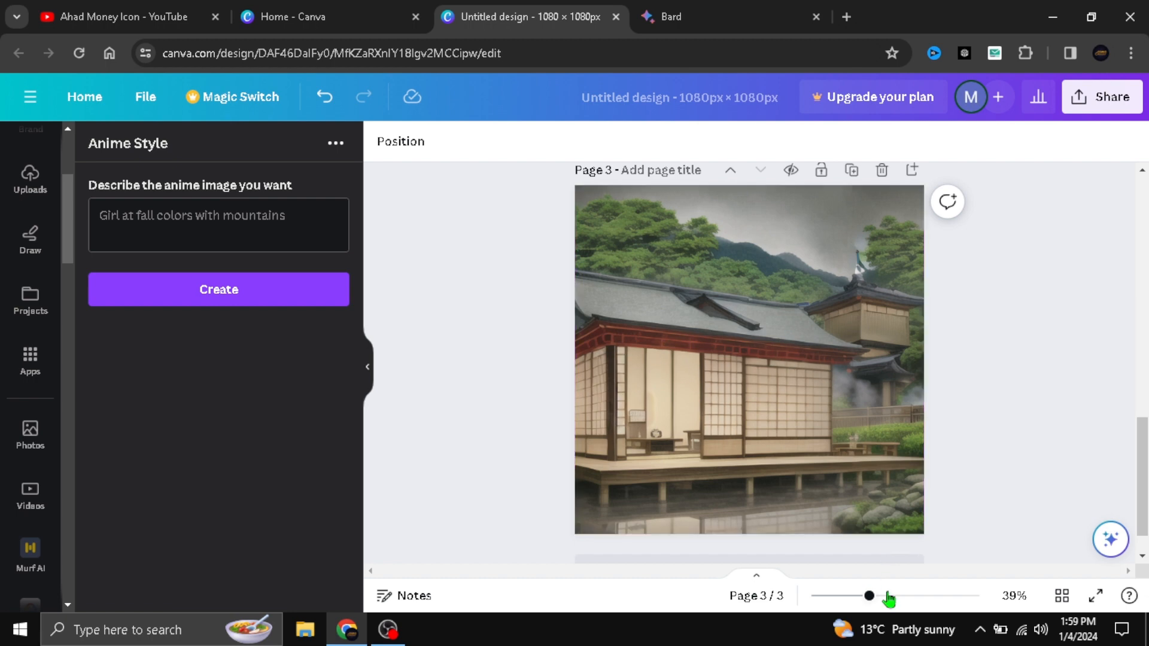
pyautogui.moveTo(884, 596)
pyautogui.mouseDown()
pyautogui.moveTo(957, 597)
pyautogui.moveTo(877, 597)
pyautogui.moveTo(868, 607)
pyautogui.mouseUp()
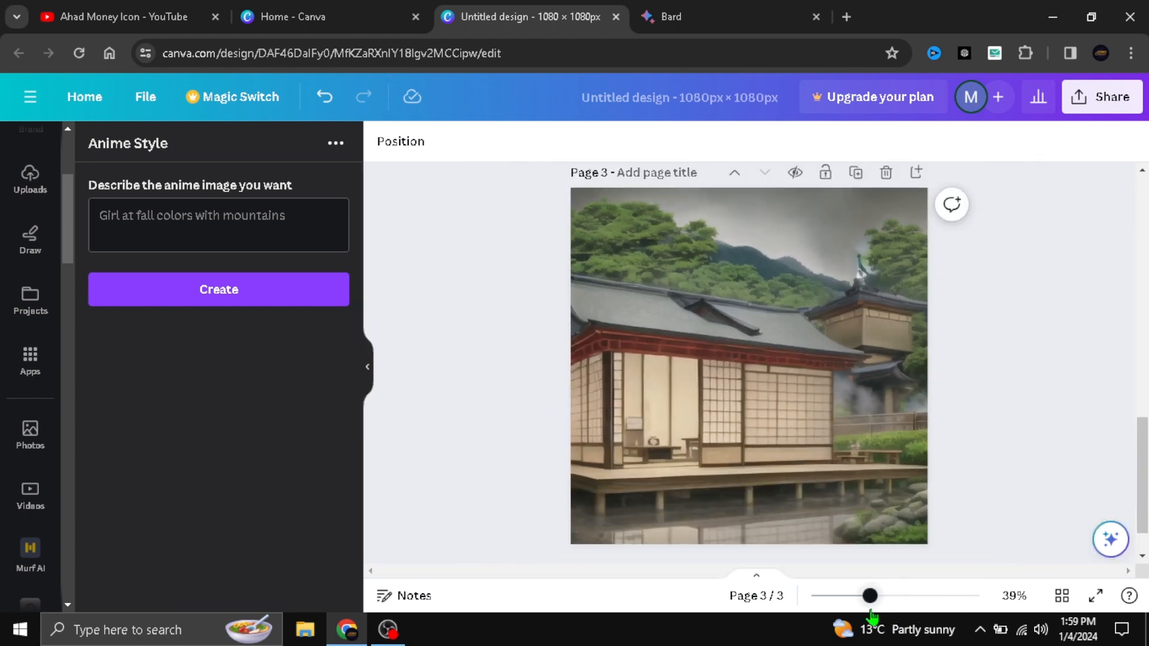
# Switch to Bard and copy the prompt "A lone warrior atop a windswept mountain peak, gazing at a sunrise over a sea of clouds."
pyautogui.click(720, 12)
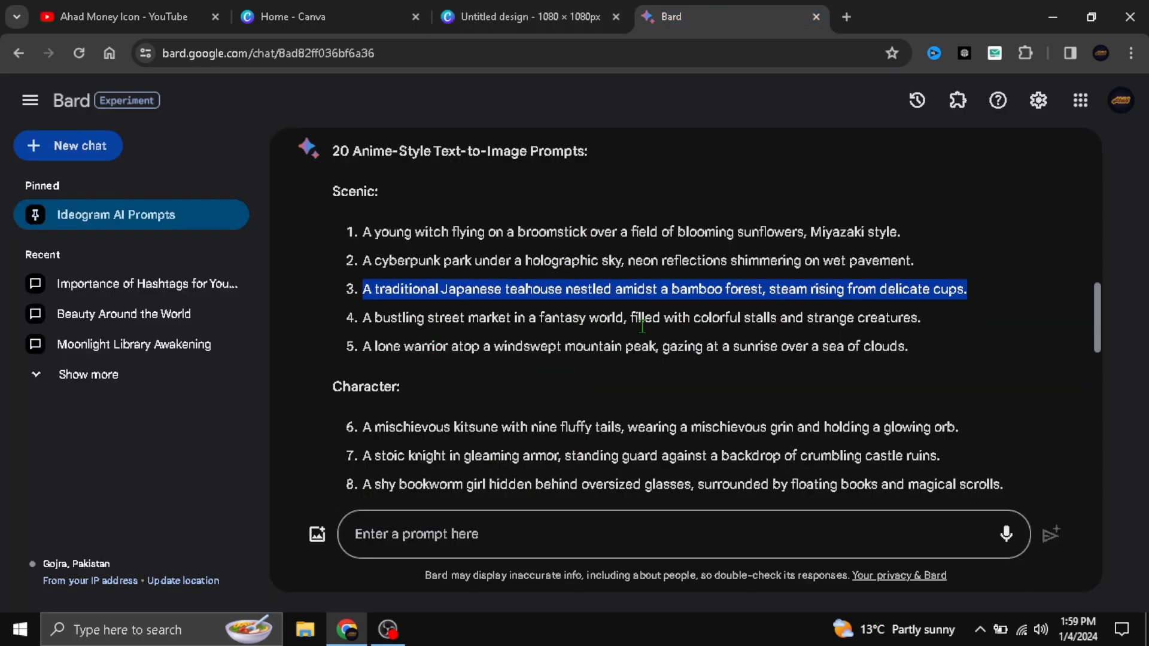
pyautogui.scroll(-3, 1097, 333)
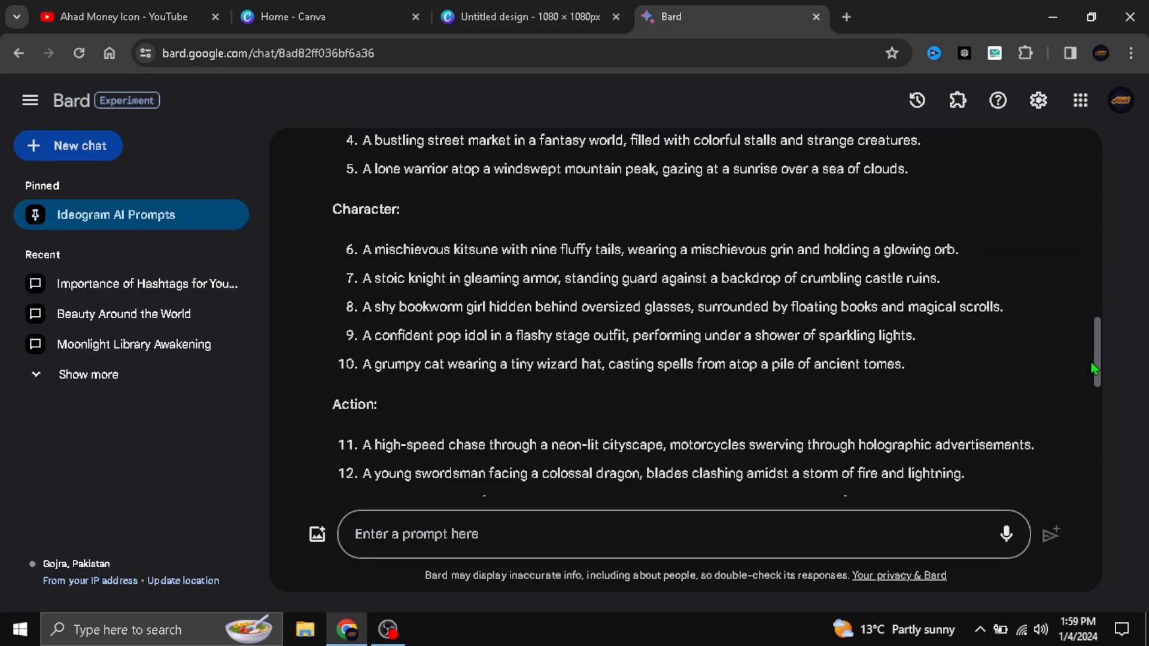
pyautogui.tripleClick(683, 165)
pyautogui.rightClick(664, 160)
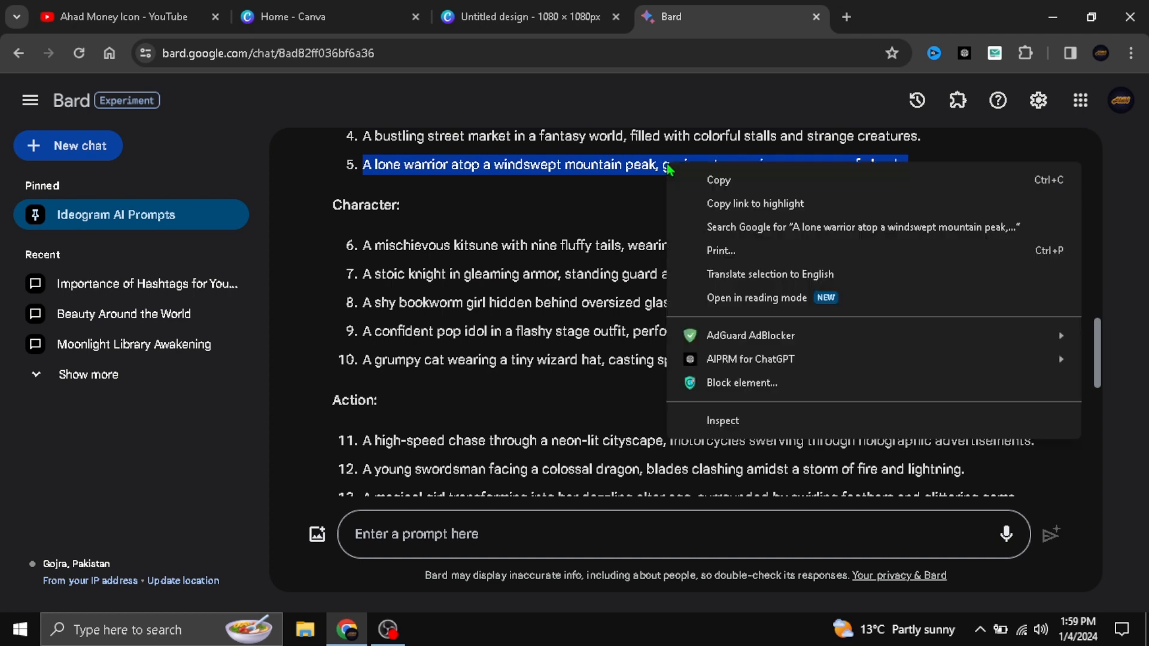
pyautogui.click(698, 179)
# Return to the Canva design, paste the lone warrior prompt, add a blank fourth page, and generate the anime image
pyautogui.click(521, 16)
pyautogui.click(198, 236)
pyautogui.rightClick(198, 236)
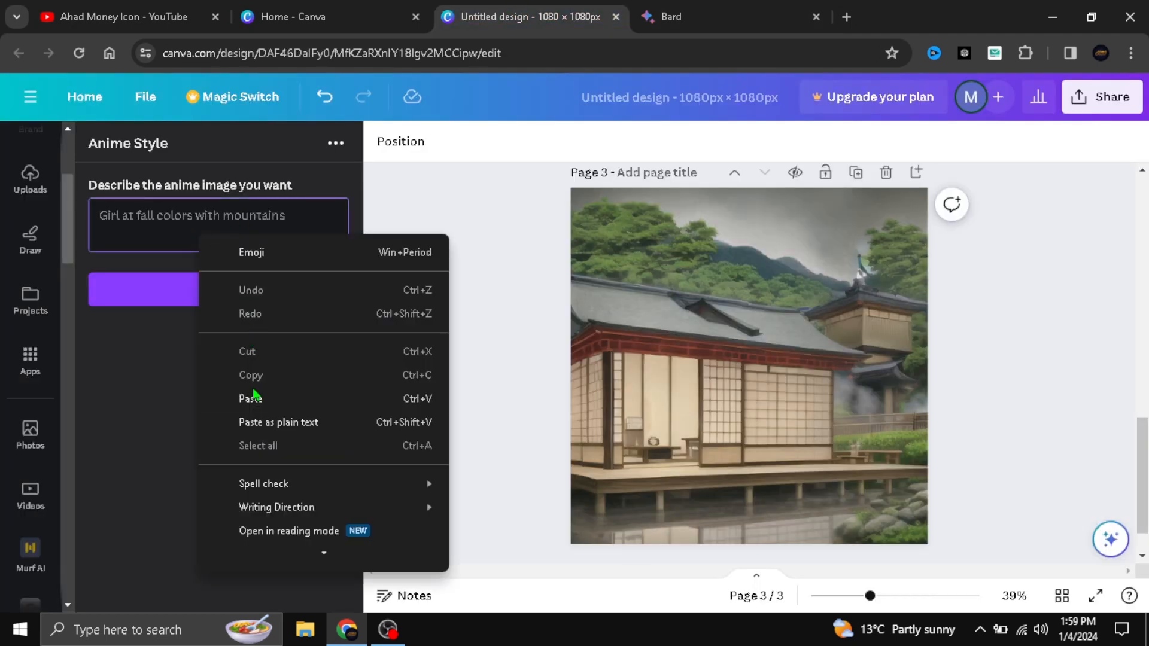
pyautogui.click(255, 396)
pyautogui.click(916, 173)
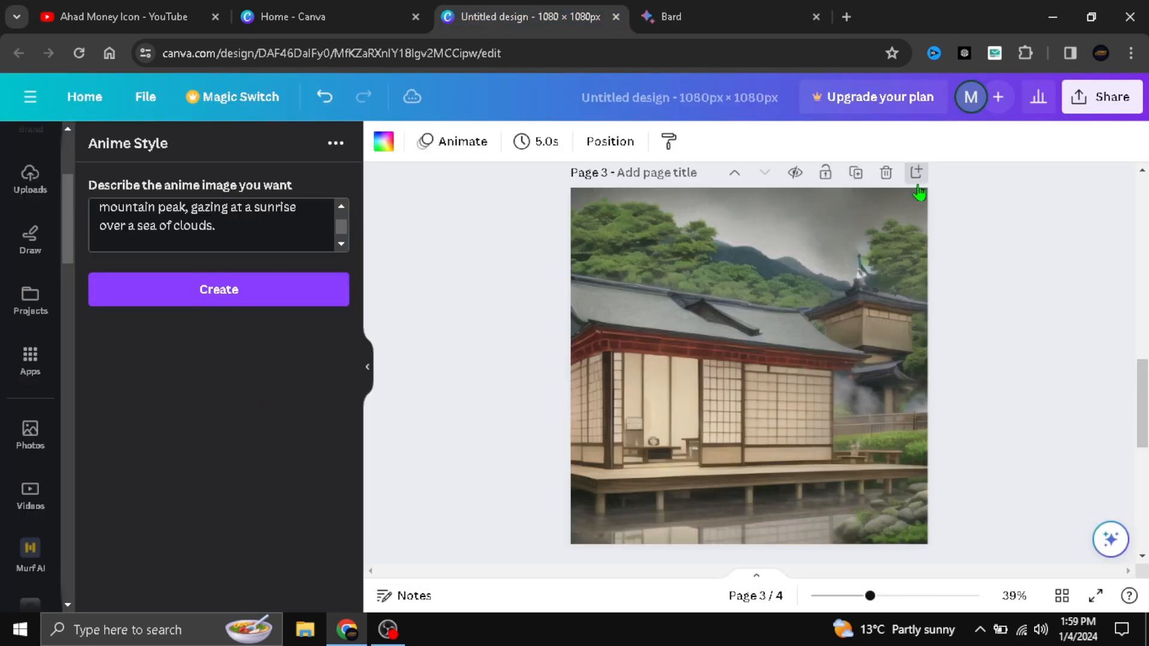
pyautogui.click(267, 293)
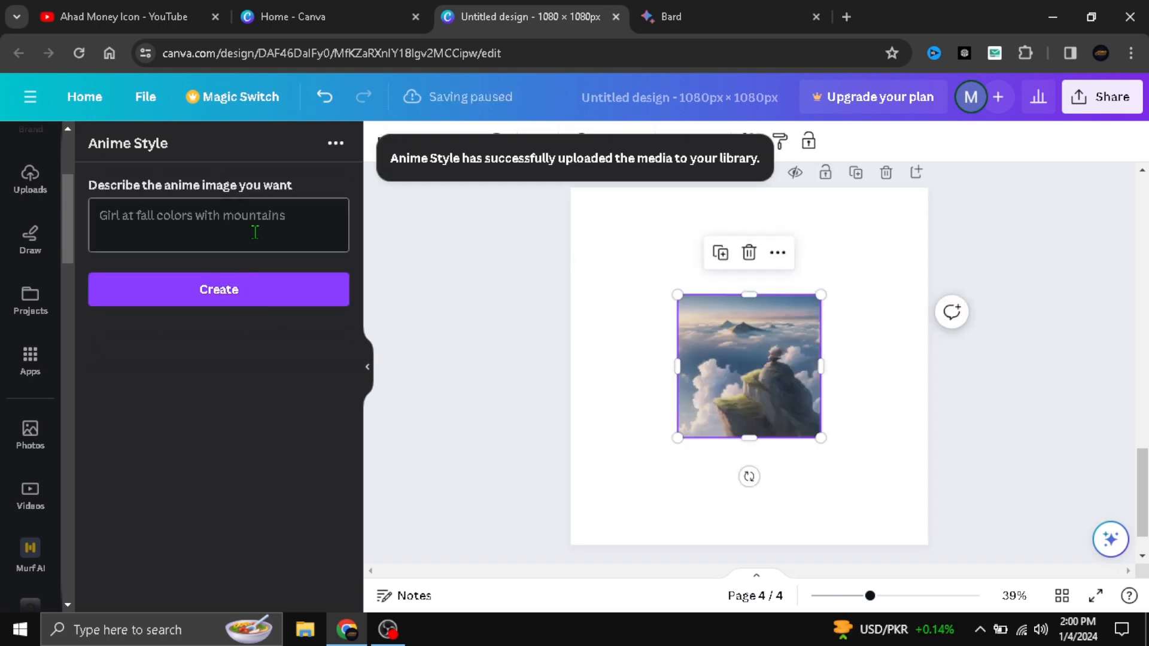
# Enlarge the lone warrior image to 1080 × 1080 to fill page 4, and add a blank fifth page
pyautogui.moveTo(748, 354); pyautogui.dragTo(855, 247)
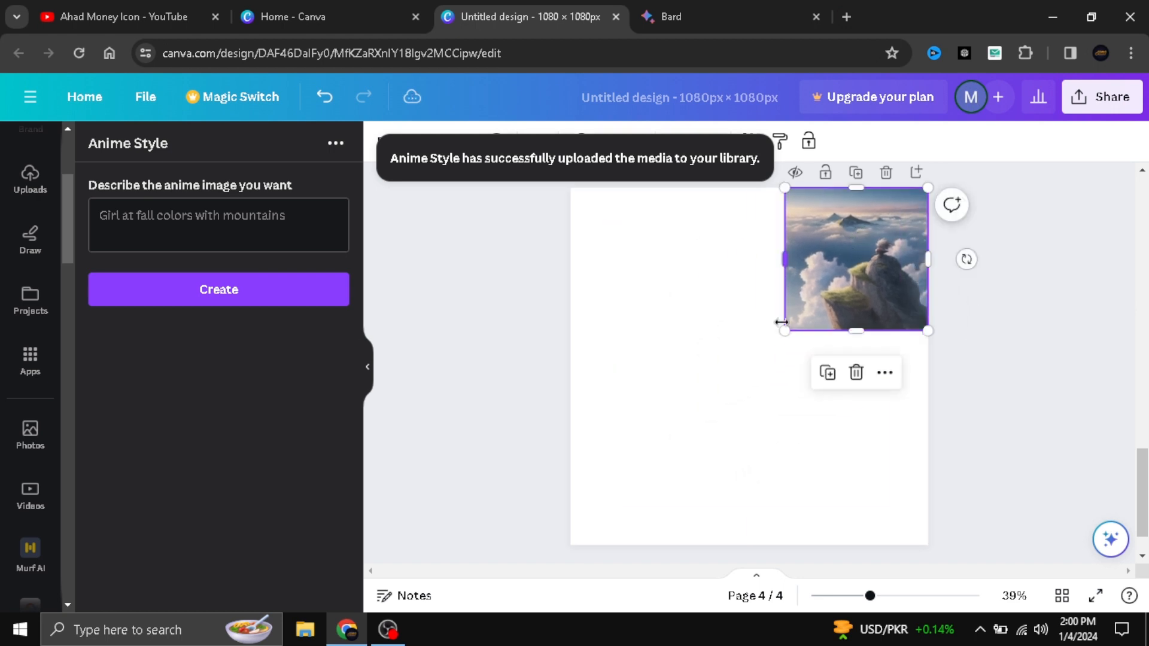
pyautogui.moveTo(767, 341); pyautogui.dragTo(574, 546)
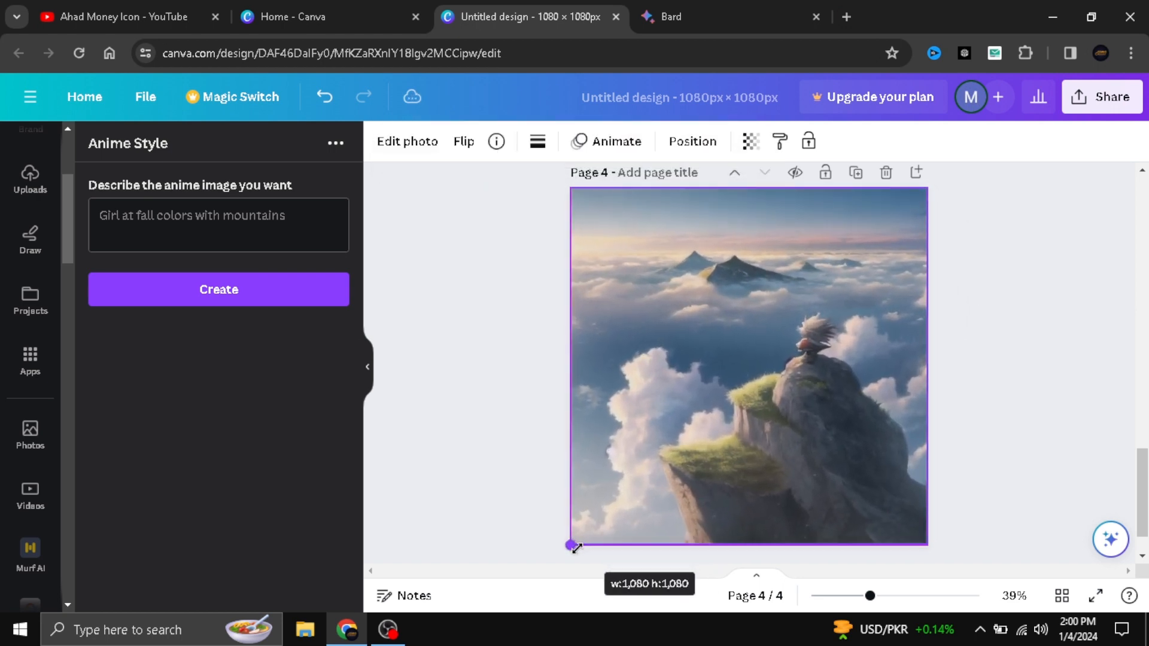
pyautogui.click(884, 605)
pyautogui.moveTo(883, 606); pyautogui.dragTo(864, 606)
pyautogui.moveTo(1147, 476); pyautogui.dragTo(1108, 425)
# Switch to Bard and copy the prompt "A shy bookworm girl hidden behind oversized glasses, surrounded by floating books and magical scrolls."
pyautogui.hotkey('ctrl', 'Tab')
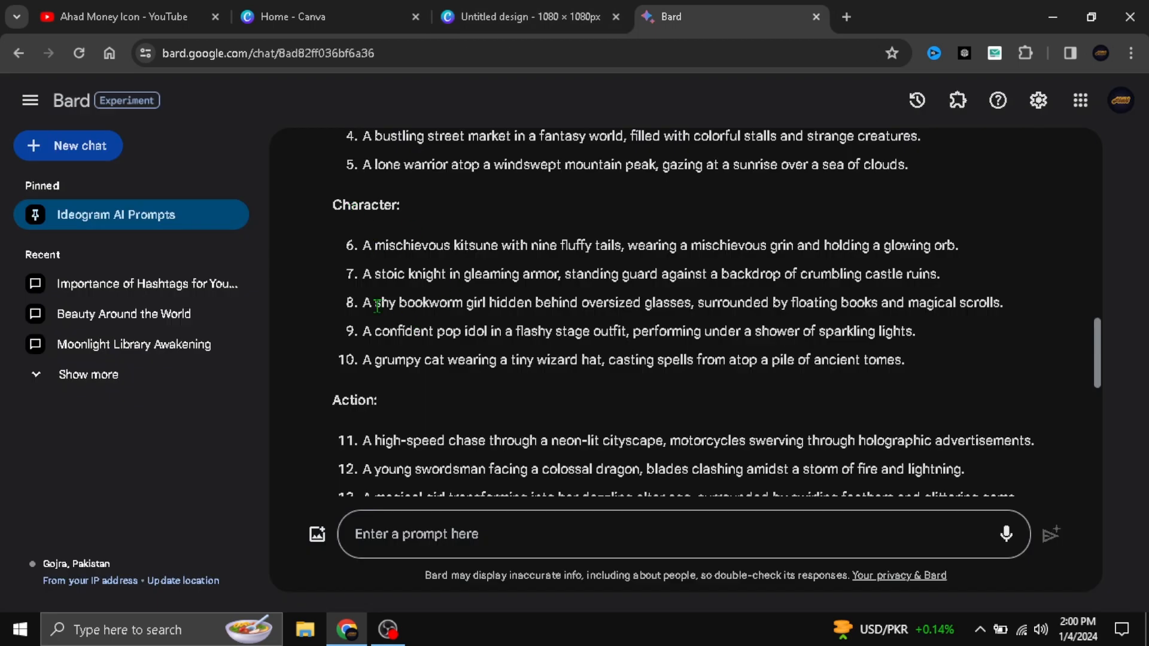
pyautogui.moveTo(359, 309); pyautogui.dragTo(1005, 311)
pyautogui.scroll(-1, 1006, 311)
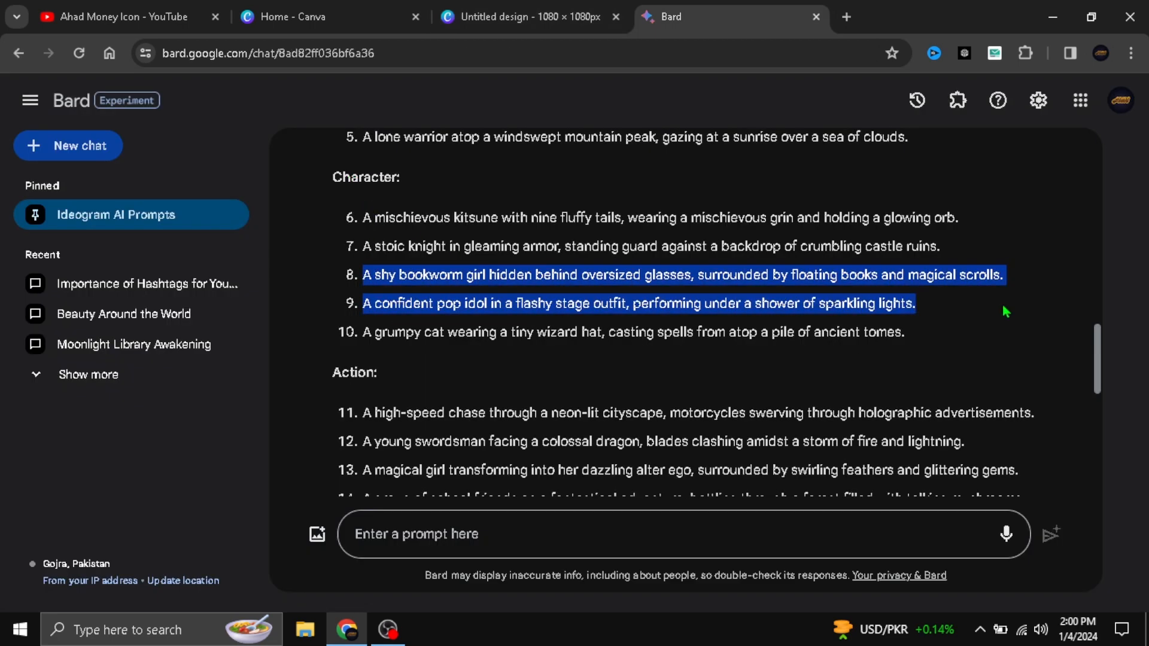
pyautogui.rightClick(952, 306)
pyautogui.click(651, 277)
pyautogui.tripleClick(650, 277)
pyautogui.scroll(1, 650, 277)
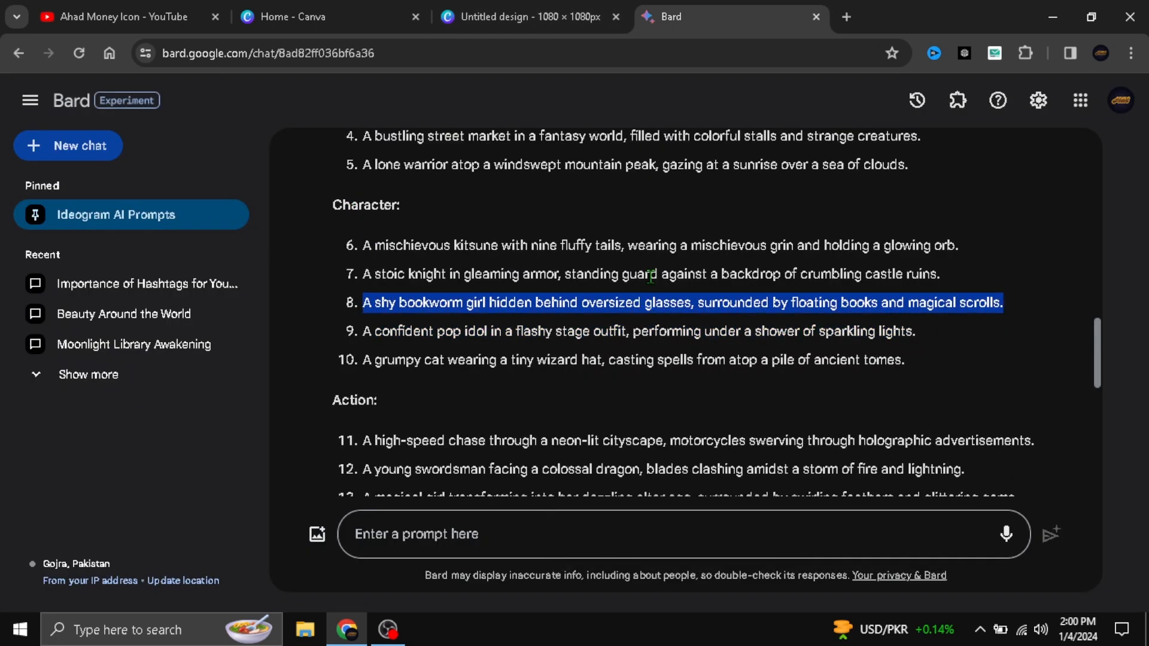
pyautogui.rightClick(621, 307)
pyautogui.click(639, 318)
# Return to the Canva design, paste the bookworm girl prompt as the anime image description, and generate the image
pyautogui.click(540, 18)
pyautogui.rightClick(255, 226)
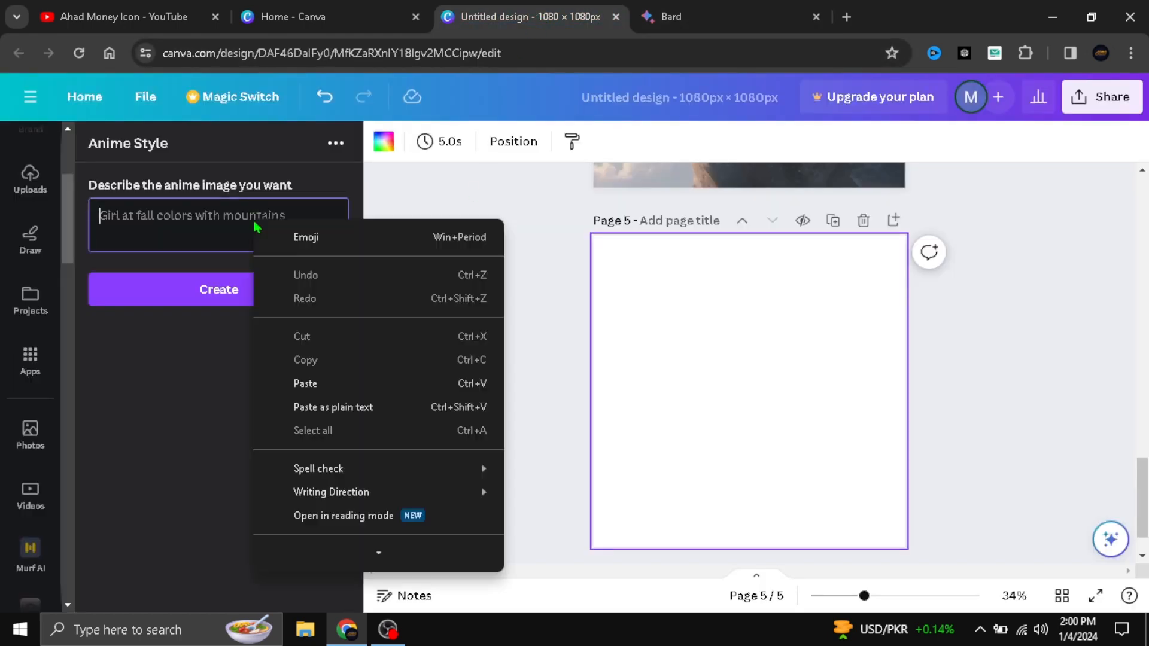
pyautogui.click(305, 383)
pyautogui.click(257, 303)
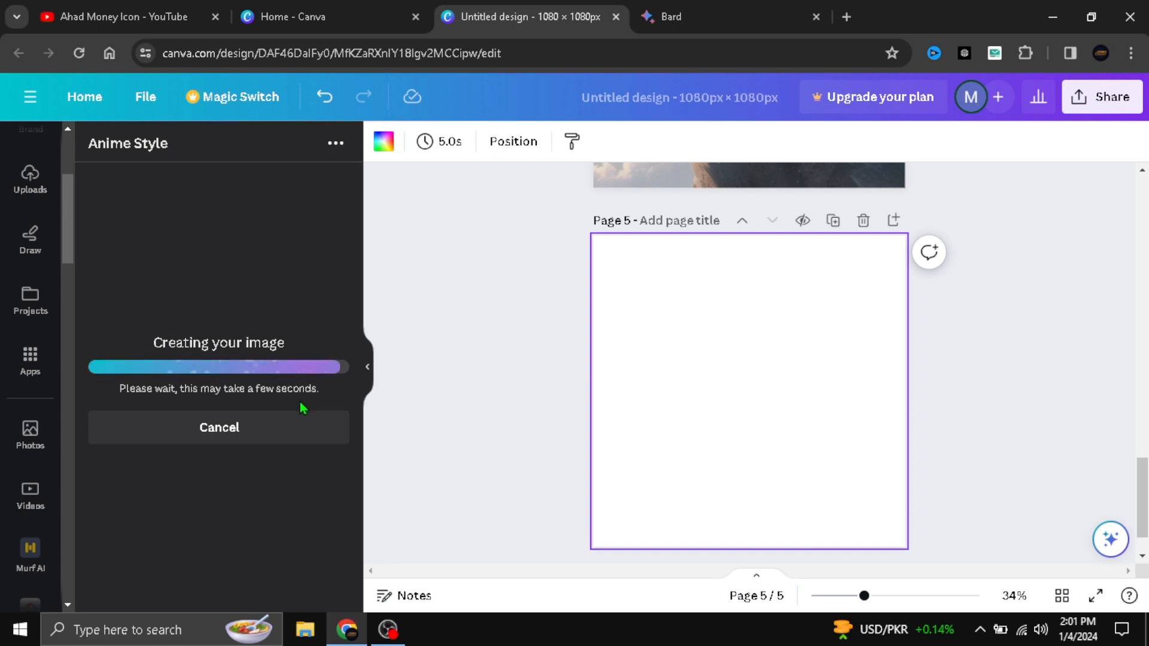
# Move the bookworm girl image to the page corner and enlarge it to fill page 5
pyautogui.moveTo(737, 414); pyautogui.dragTo(832, 322)
pyautogui.moveTo(780, 362); pyautogui.dragTo(595, 559)
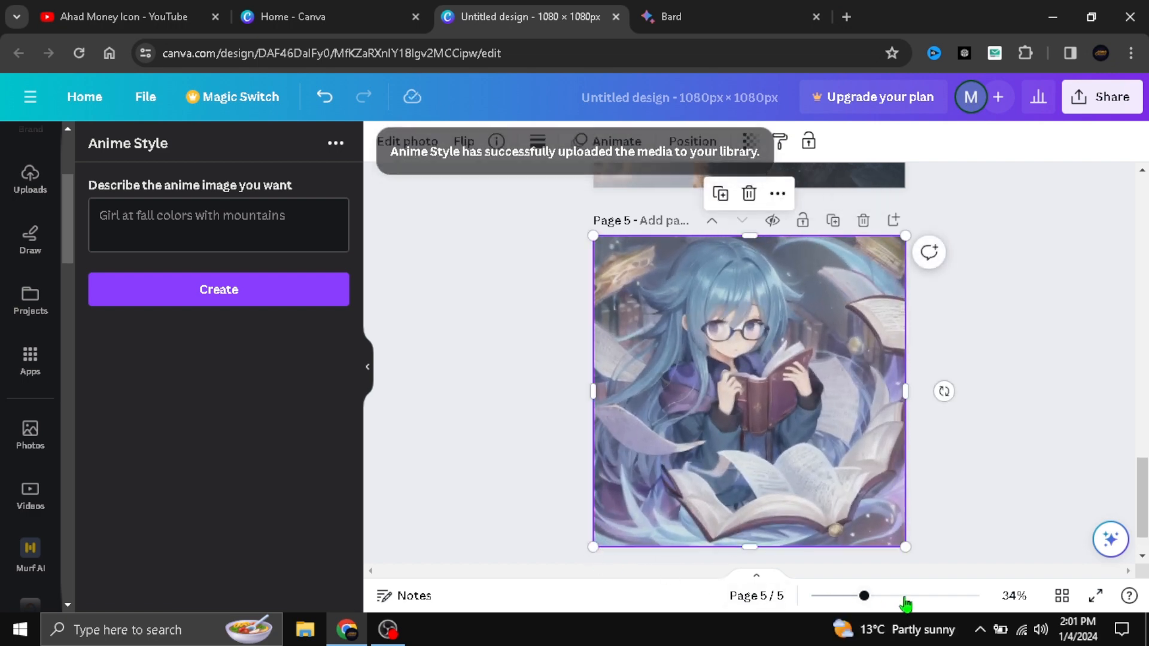
pyautogui.moveTo(905, 603); pyautogui.dragTo(862, 596)
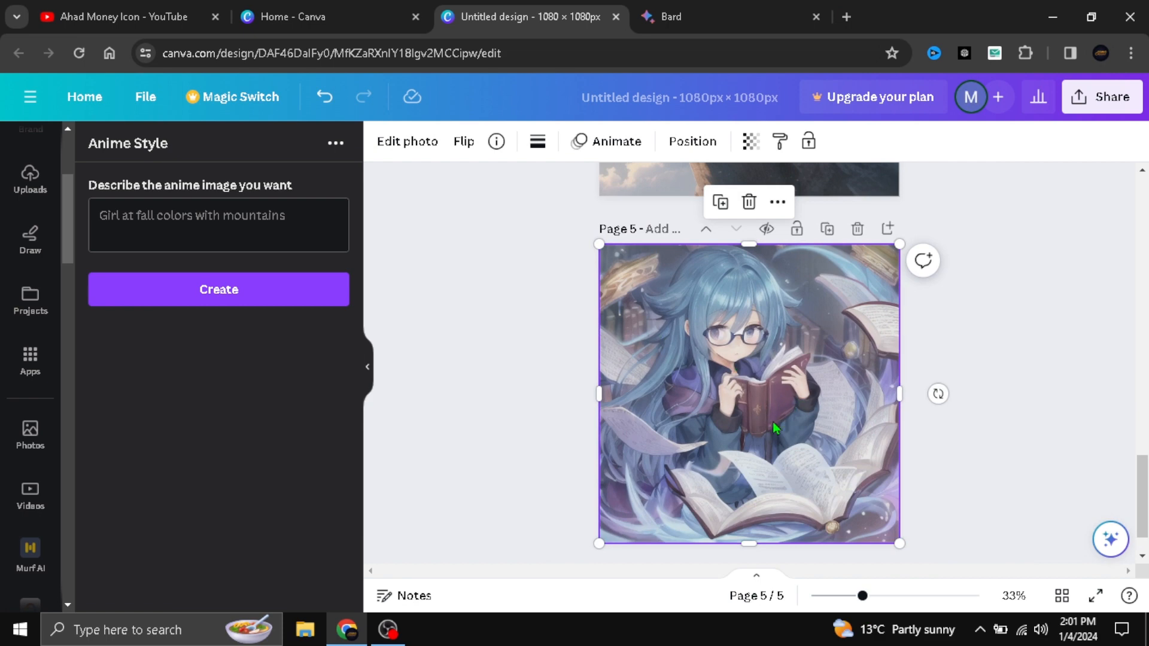
# Review the warrior and bookworm pages, and add a blank page after the bookworm girl page
pyautogui.scroll(15, 1125, 488)
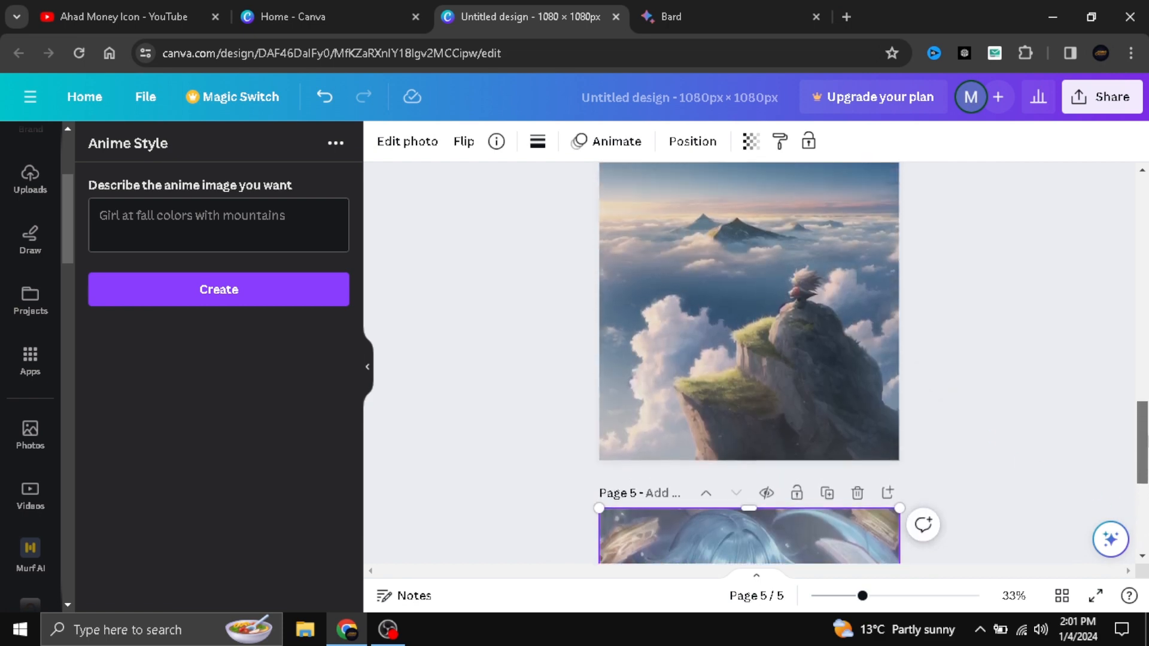
pyautogui.moveTo(1144, 301); pyautogui.dragTo(1147, 520)
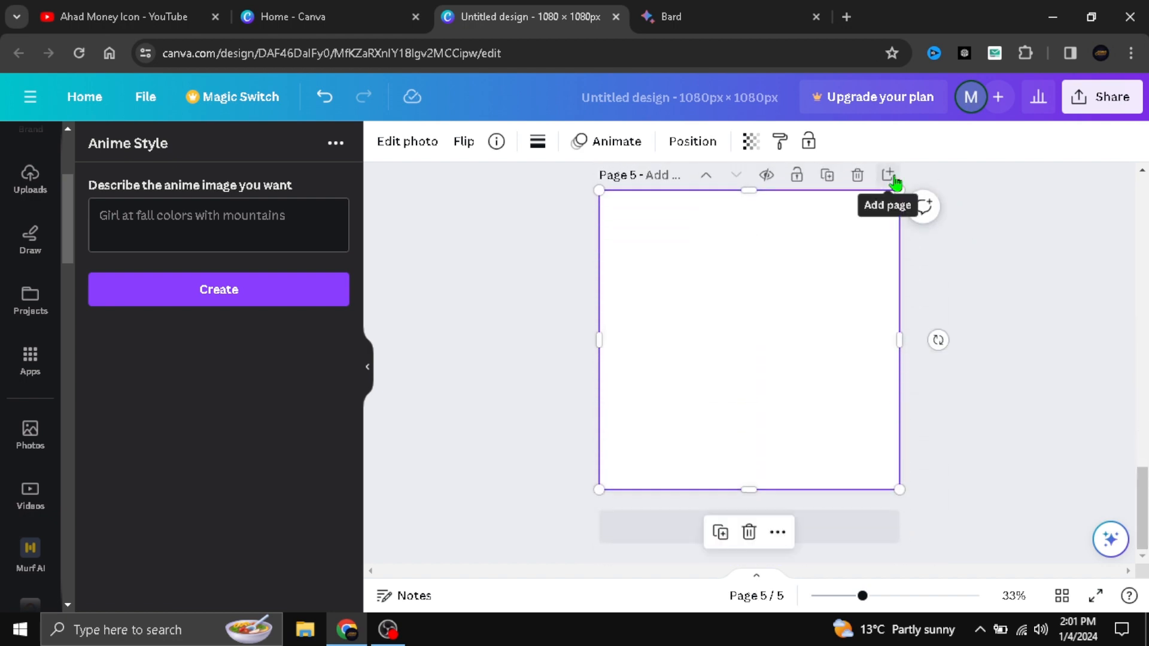
pyautogui.click(888, 175)
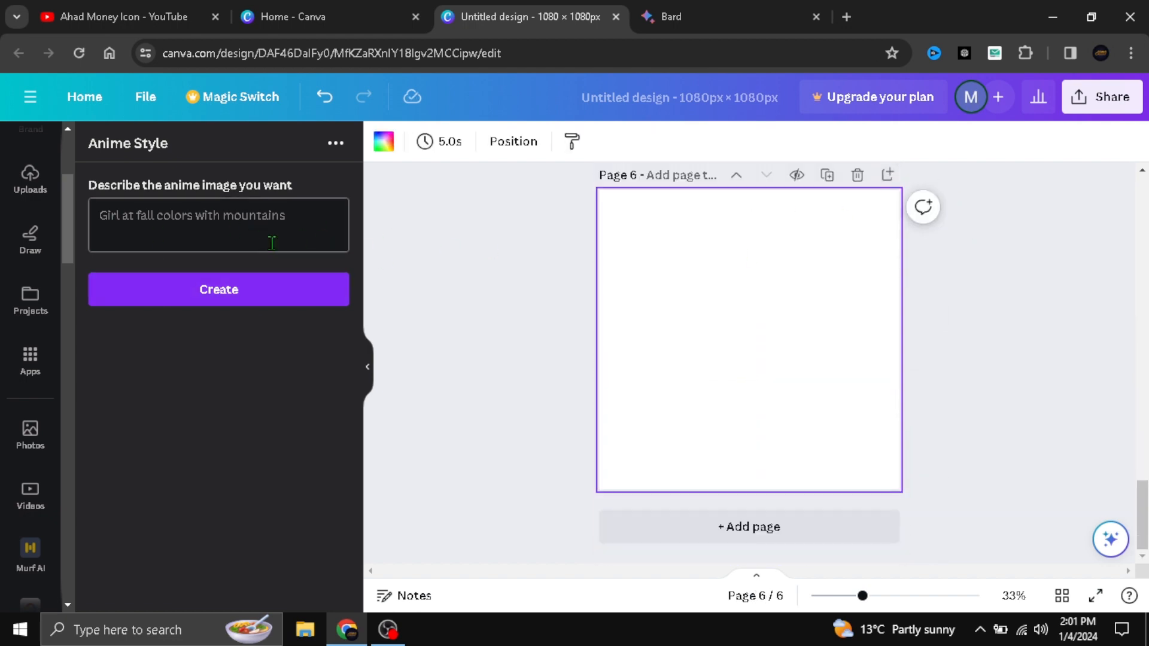
# Switch to Bard and copy the prompt "A grumpy cat wearing a tiny wizard hat, casting spells from atop a pile of ancient tomes."
pyautogui.click(651, 12)
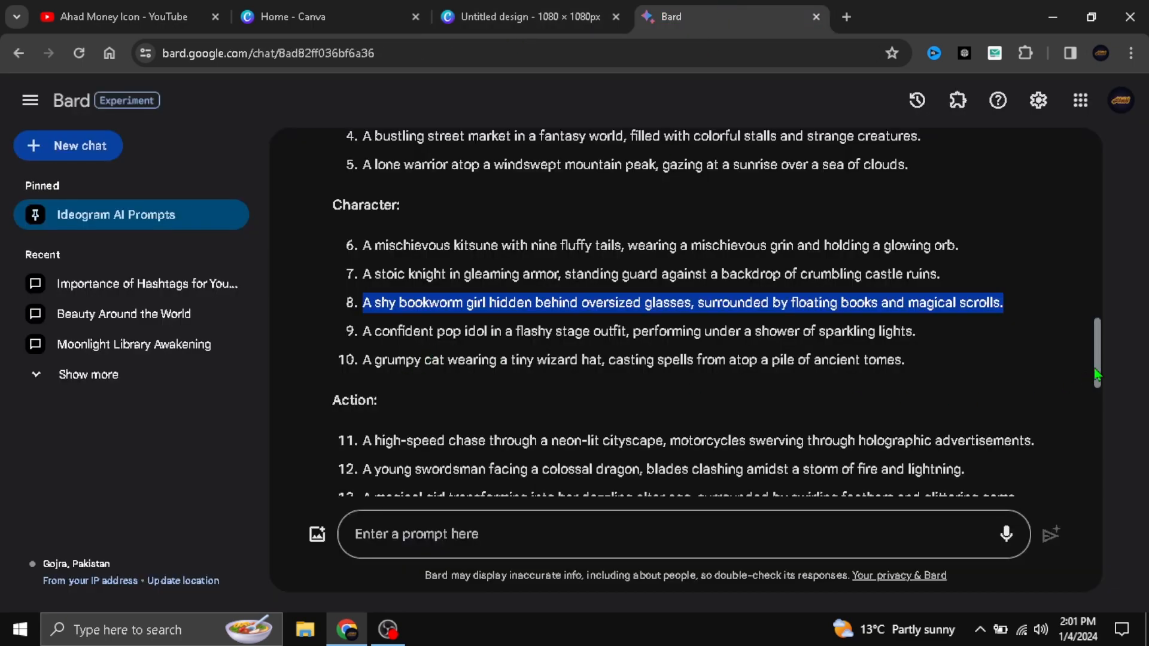
pyautogui.moveTo(1097, 374); pyautogui.dragTo(1095, 405)
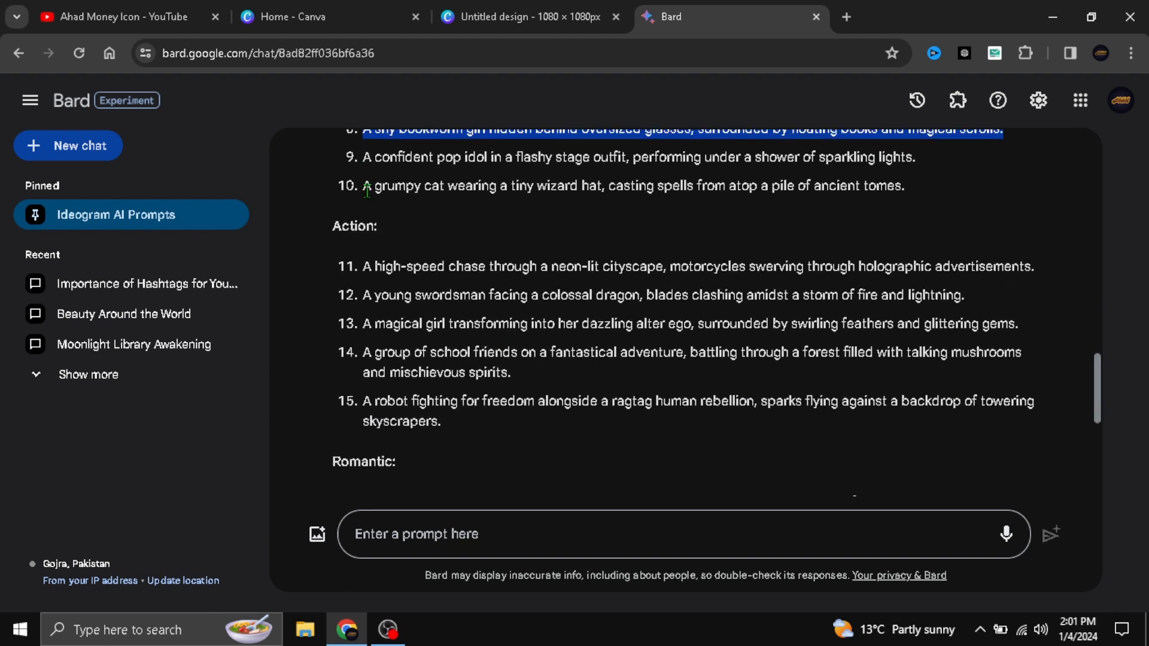
pyautogui.moveTo(366, 190); pyautogui.dragTo(916, 199)
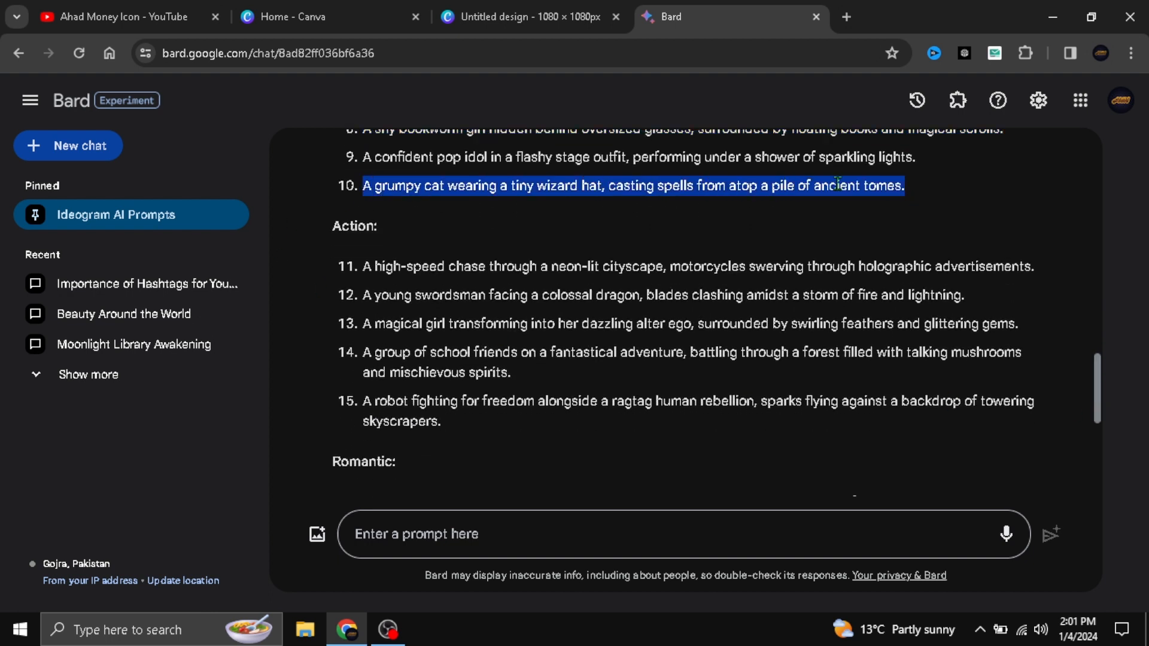
pyautogui.rightClick(837, 183)
pyautogui.click(455, 201)
# Return to the Canva design, paste the grumpy cat prompt as the anime image description, and generate the image, retrying if needed
pyautogui.click(520, 17)
pyautogui.click(176, 215)
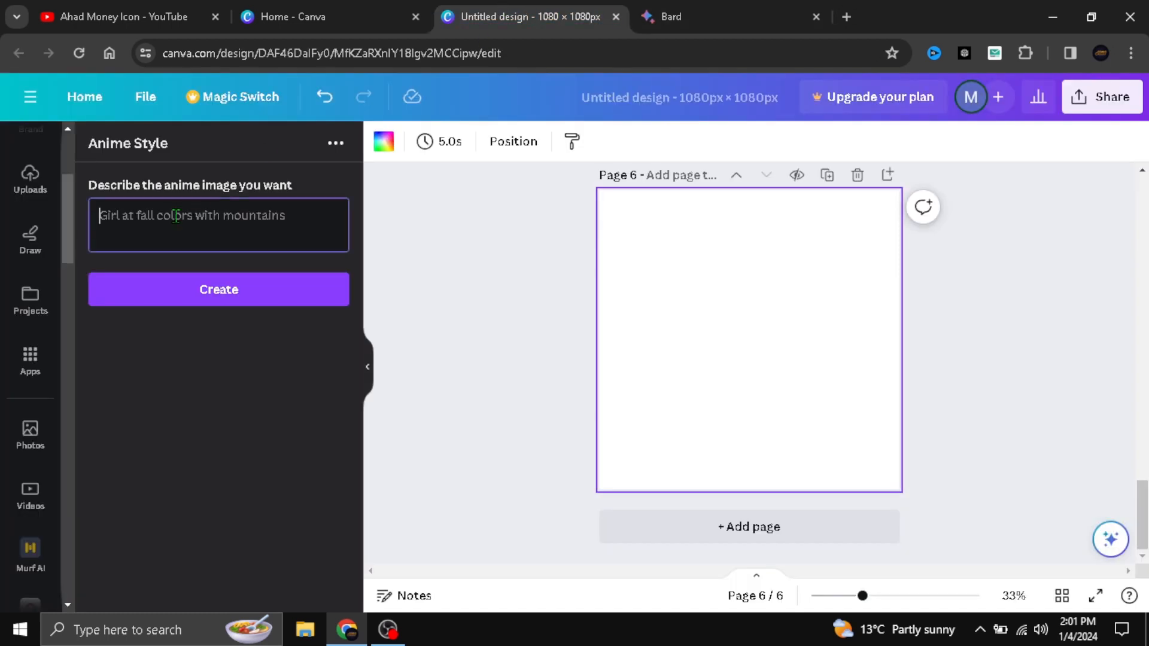
pyautogui.rightClick(210, 218)
pyautogui.click(236, 377)
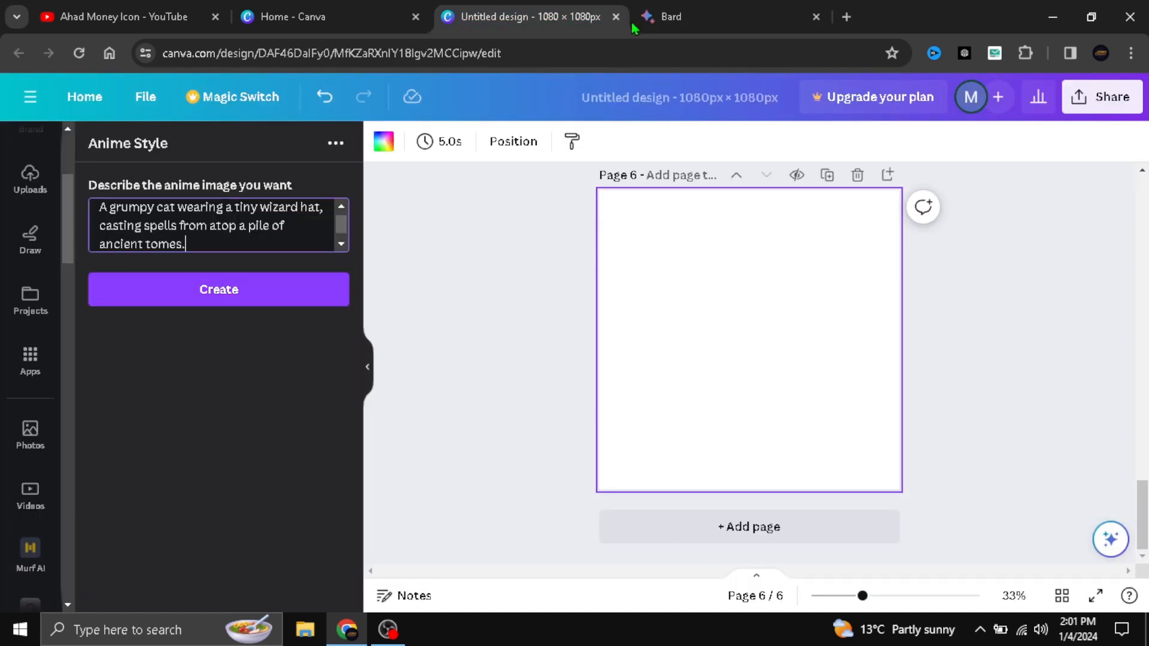
pyautogui.click(218, 289)
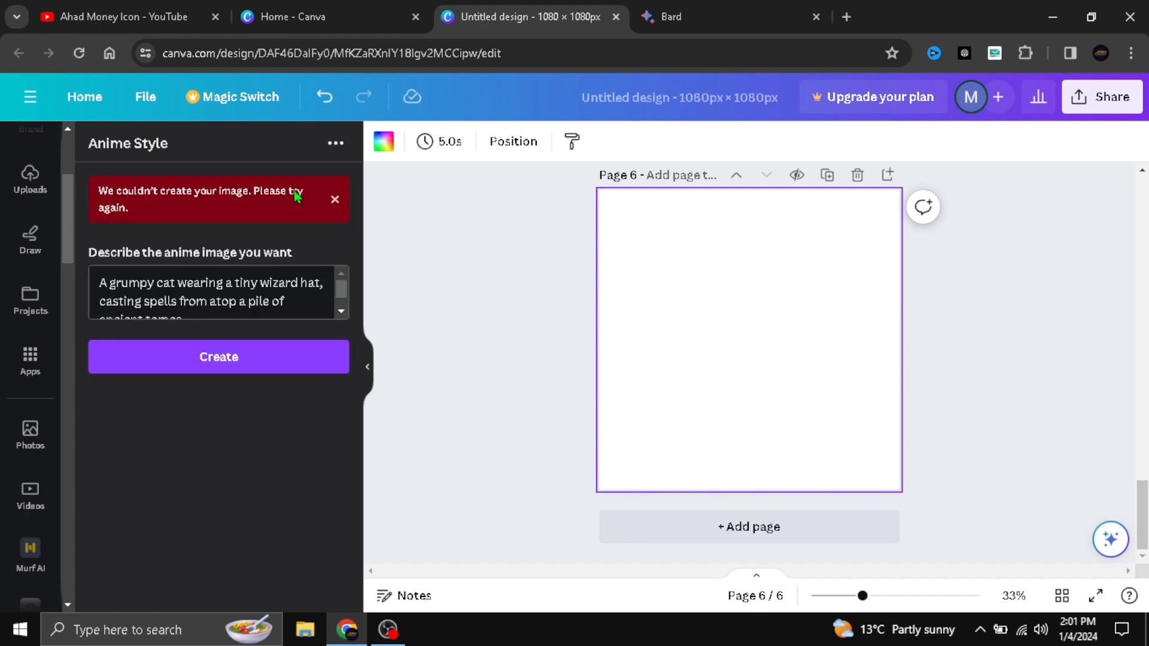
pyautogui.click(169, 357)
pyautogui.click(335, 200)
pyautogui.click(227, 294)
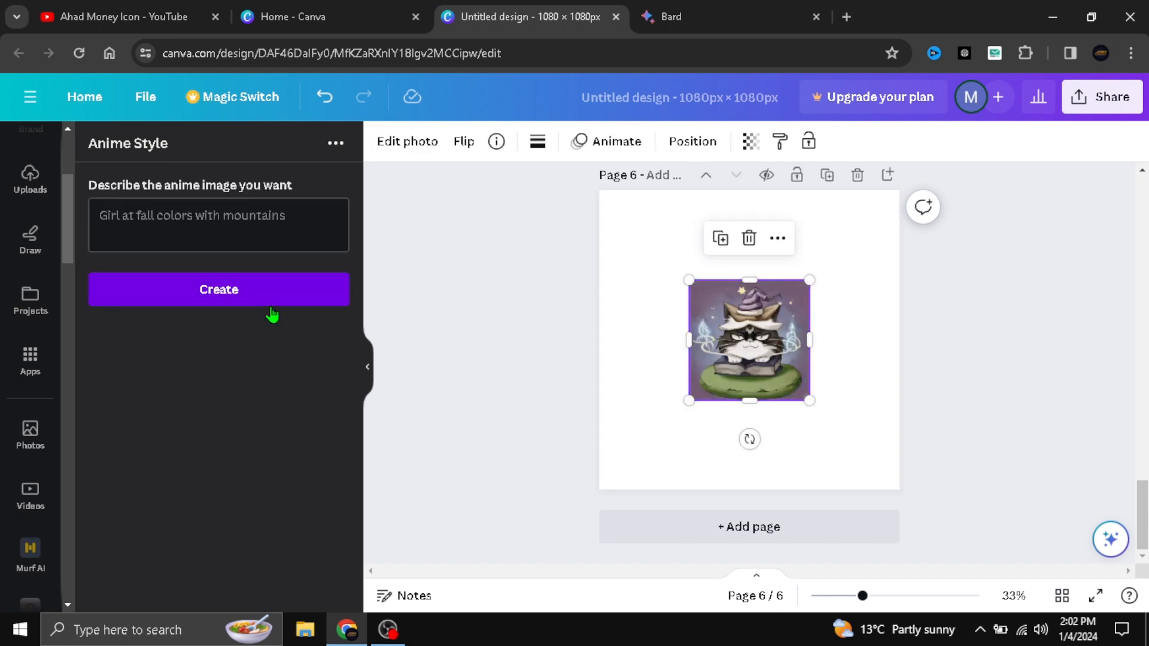
# Move the grumpy cat image to the page corner and enlarge it to fill page 6
pyautogui.moveTo(737, 362); pyautogui.dragTo(827, 270)
pyautogui.moveTo(772, 311); pyautogui.dragTo(604, 488)
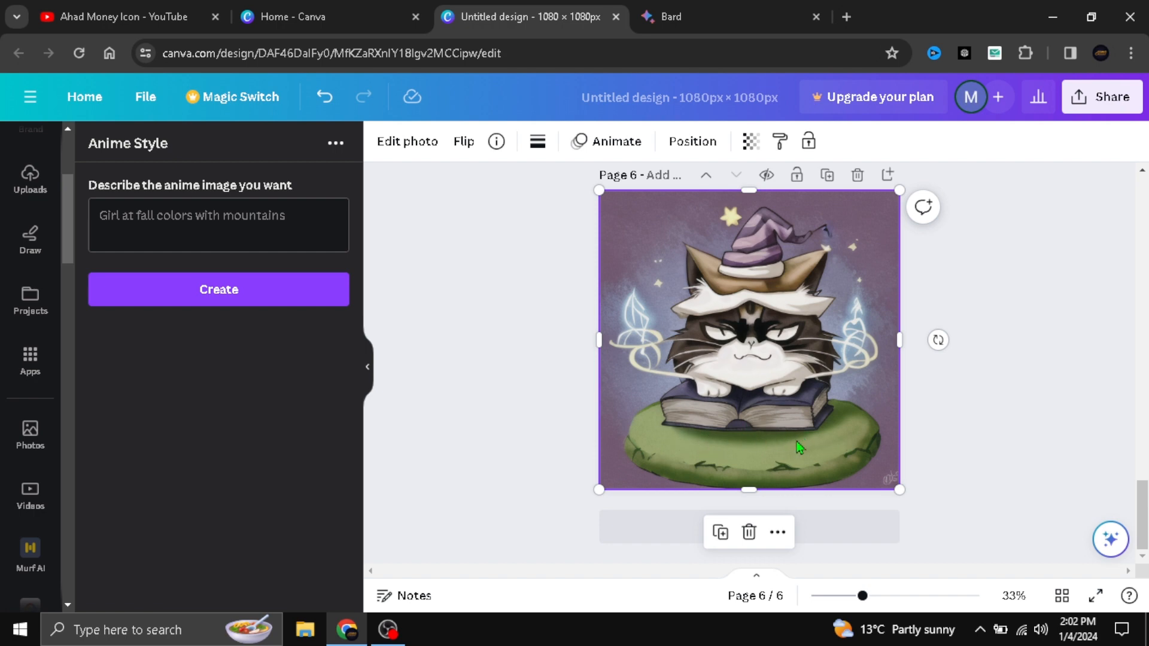
# Switch to Bard and look through the remaining Action and Romantic prompts
pyautogui.hotkey('ctrl', 'Tab')
pyautogui.scroll(-5, 441, 379)
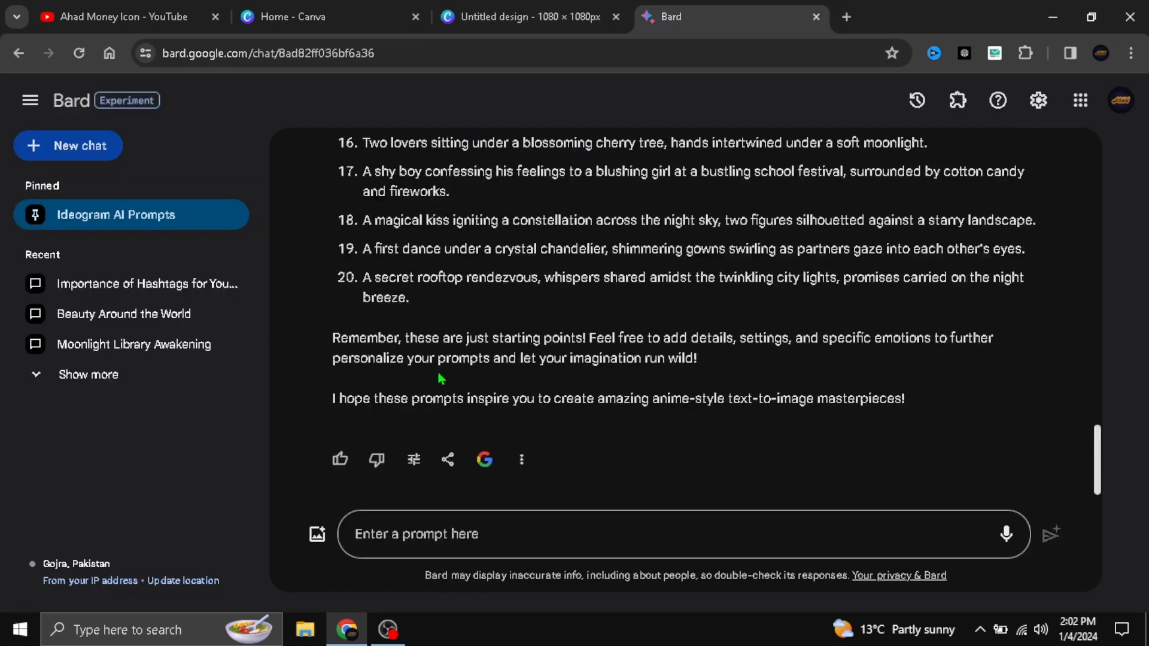
pyautogui.moveTo(1096, 452); pyautogui.dragTo(1090, 323)
pyautogui.scroll(-10, 1090, 323)
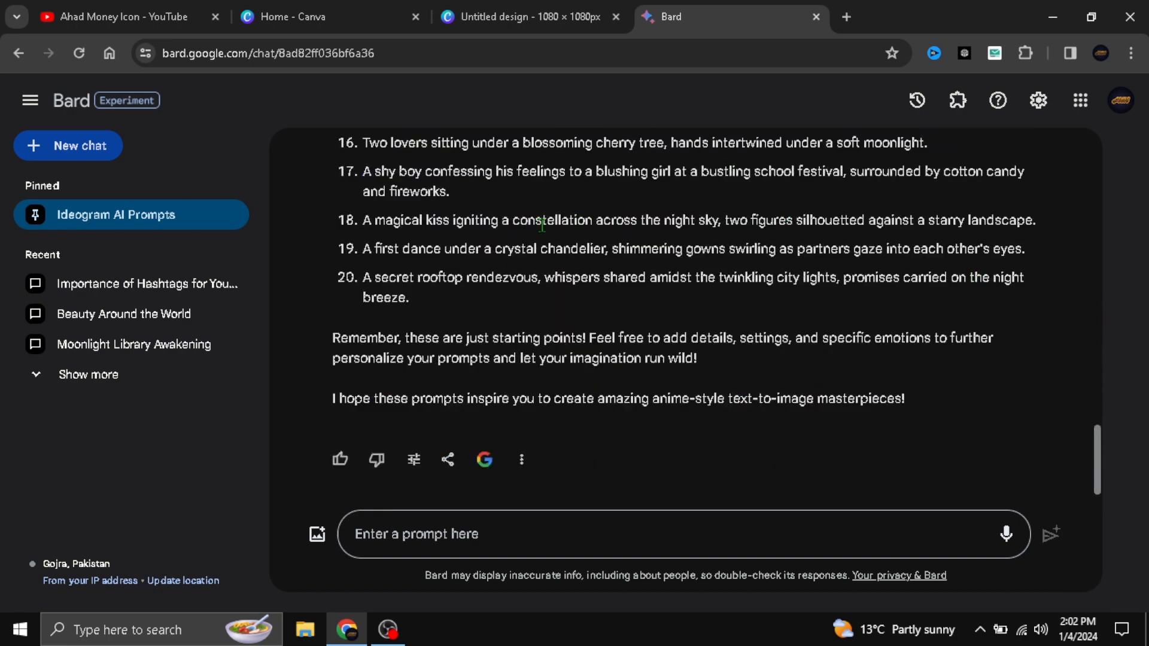
pyautogui.scroll(3, 1095, 460)
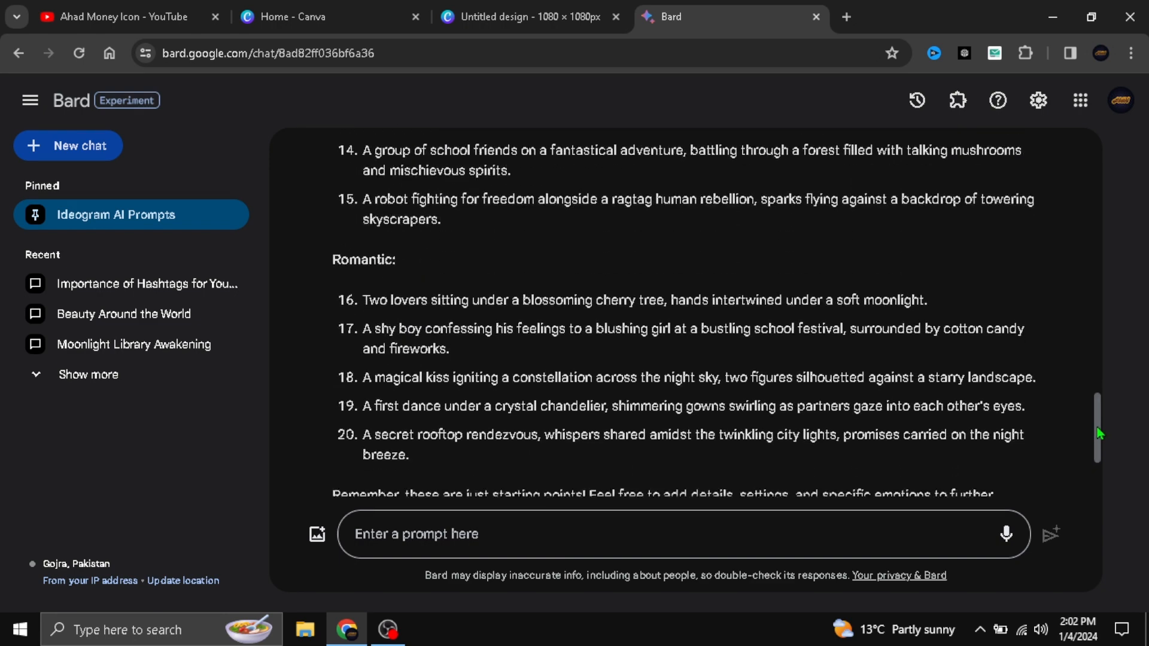
# Switch to the YouTube channel and view its created playlists
pyautogui.hotkey('ctrl', 'Tab')
pyautogui.click(366, 208)
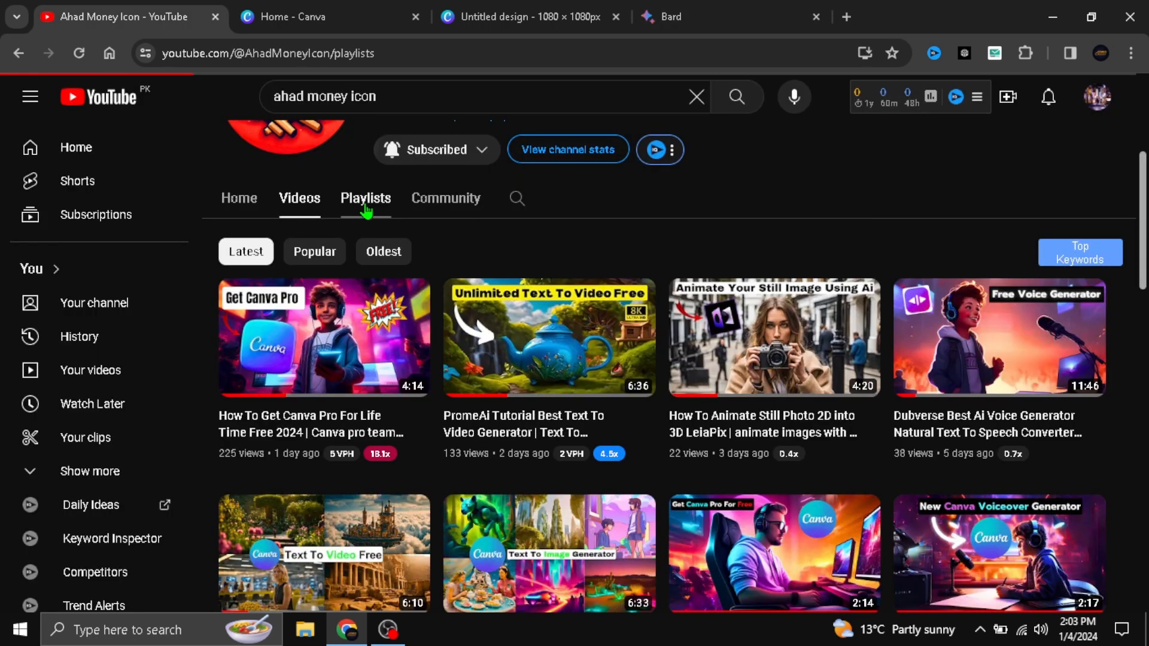
pyautogui.scroll(-4, 1049, 356)
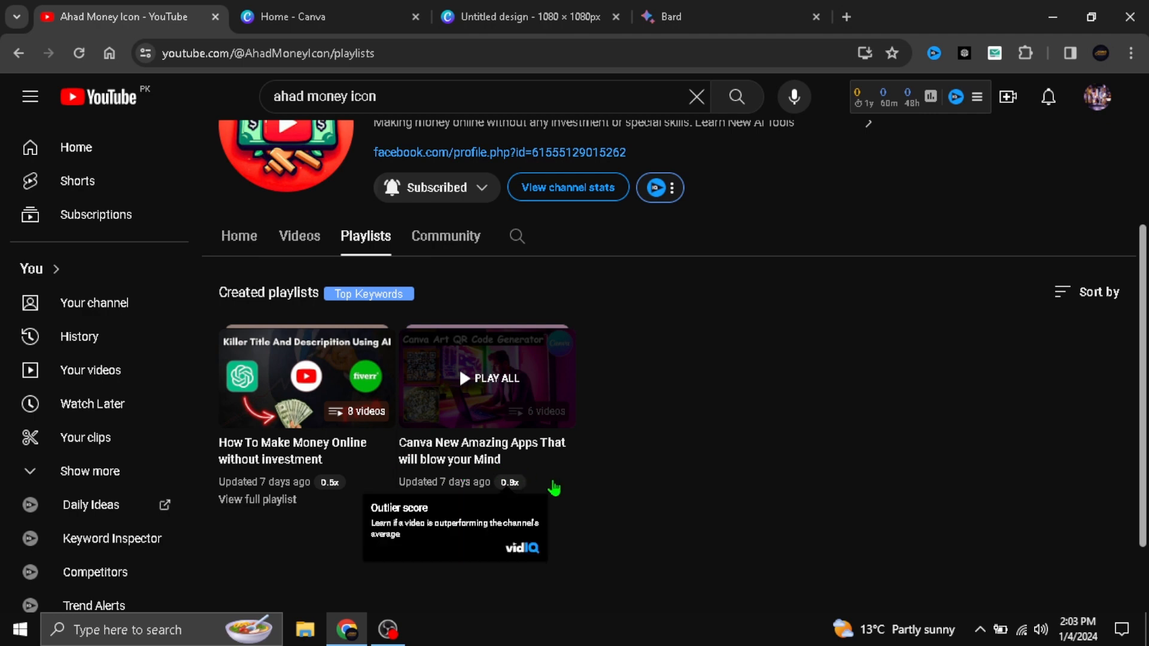
# Return to the Canva design, move the cherry blossom couple image to the page corner, and enlarge it to fill page 7
pyautogui.click(678, 18)
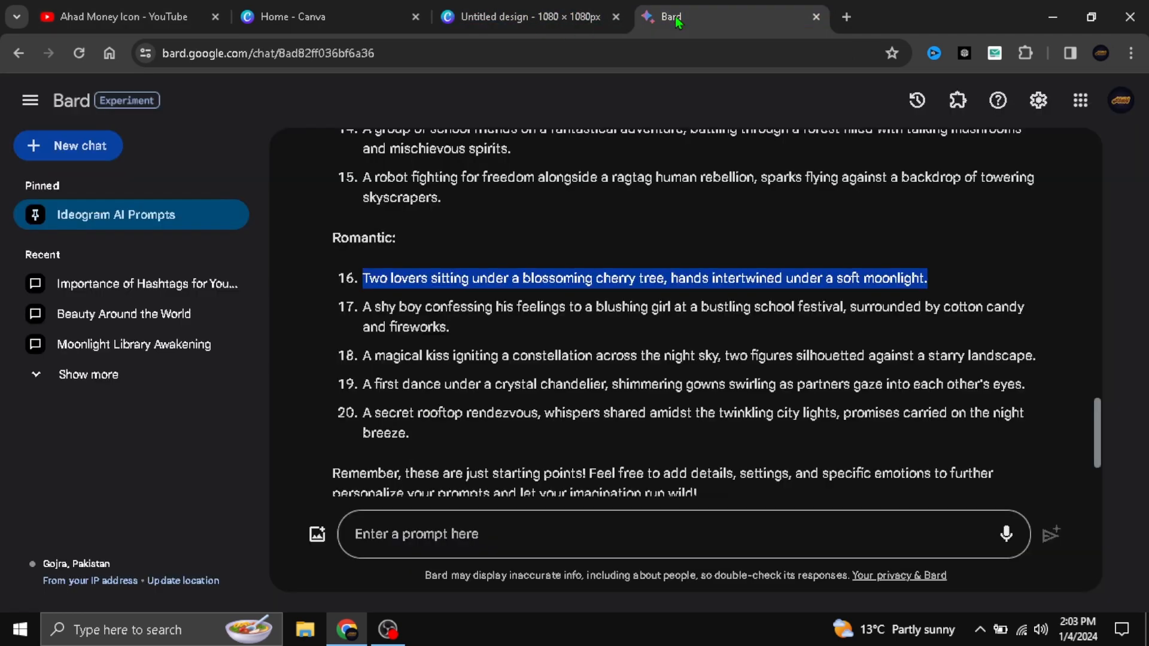
pyautogui.click(514, 8)
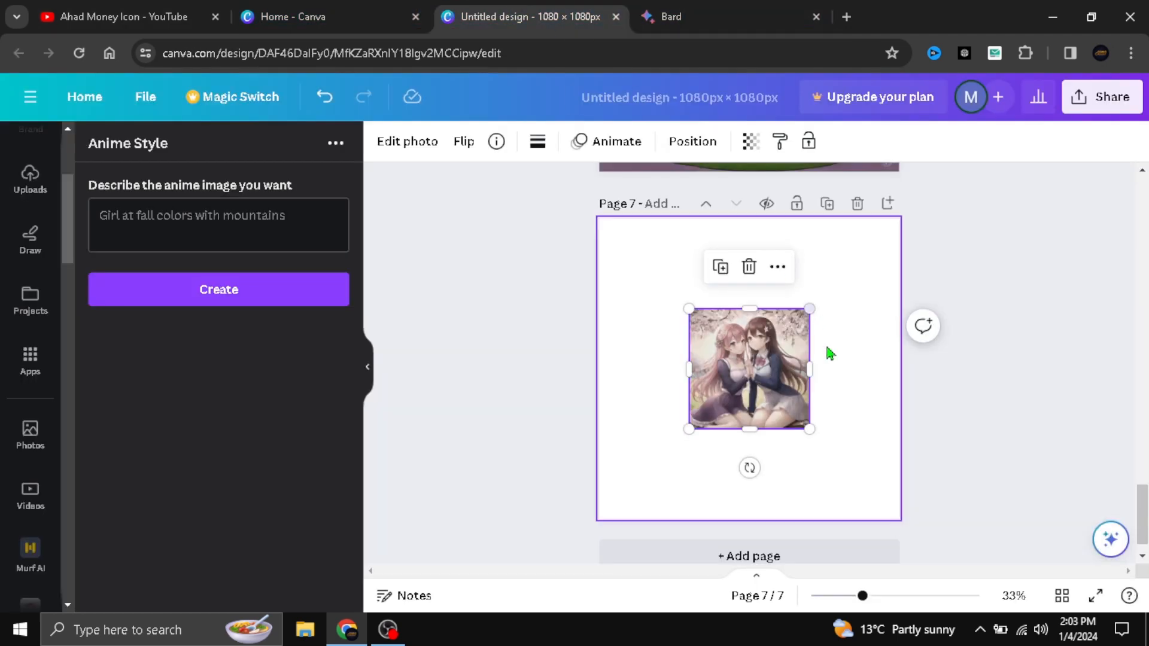
pyautogui.moveTo(774, 356); pyautogui.dragTo(864, 266)
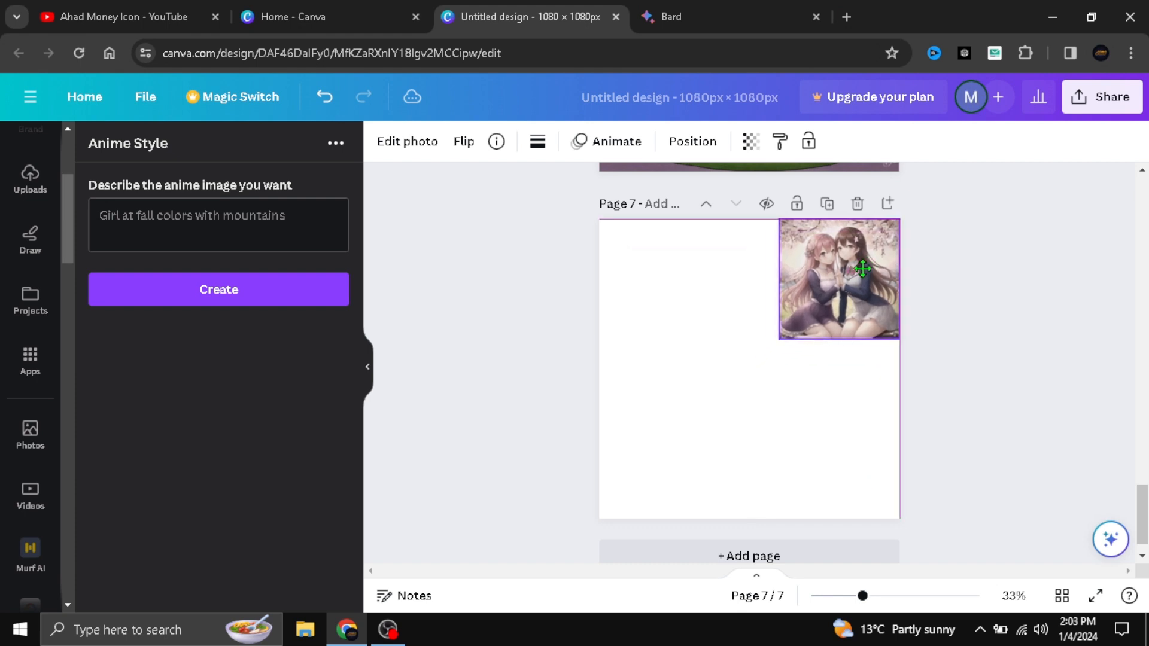
pyautogui.moveTo(777, 341); pyautogui.dragTo(618, 549)
pyautogui.click(975, 381)
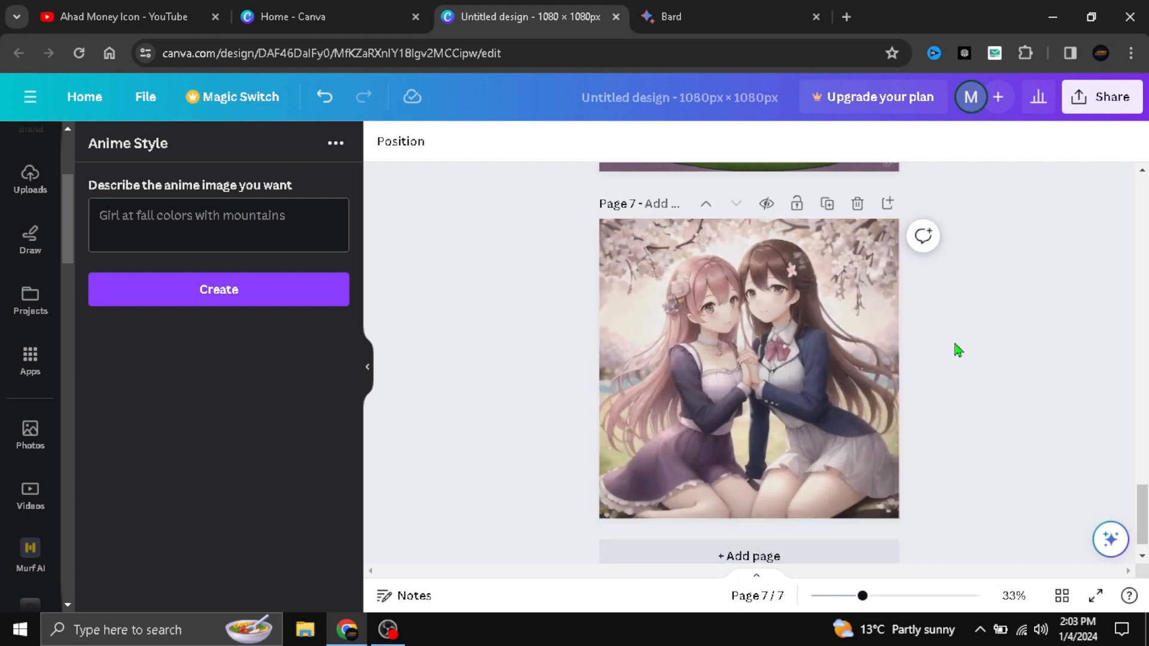
# Review the generated anime pages of the design, ending at page 1
pyautogui.scroll(20, 749, 363)
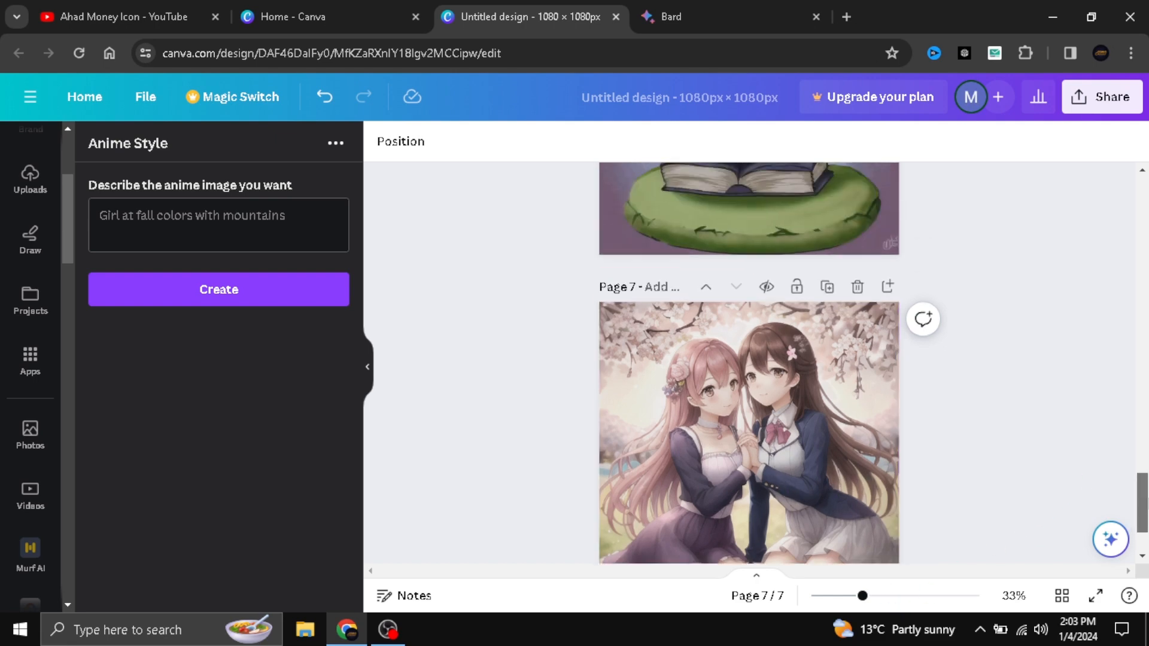
pyautogui.scroll(-15, 749, 363)
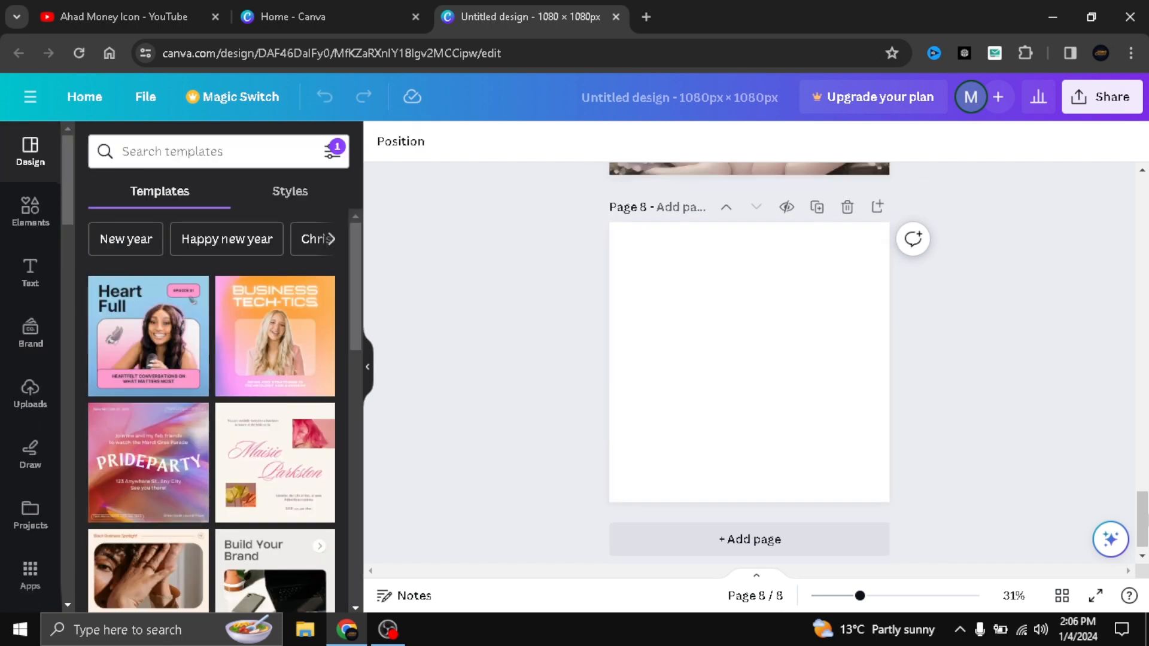
pyautogui.scroll(5, 748, 359)
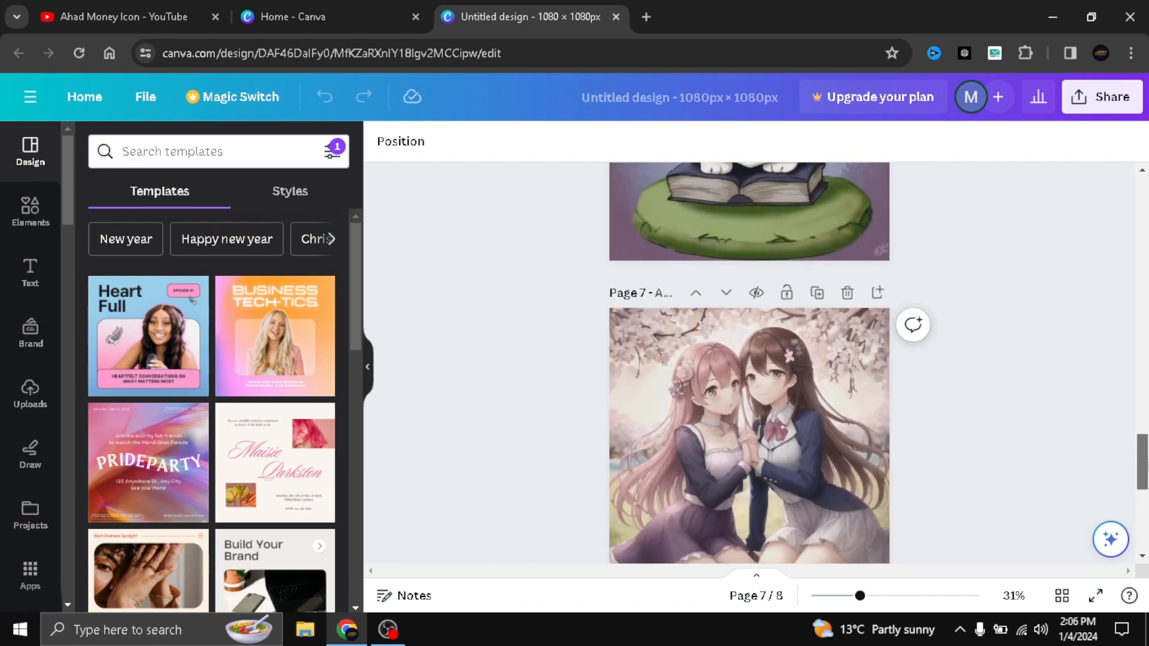
pyautogui.moveTo(1140, 454); pyautogui.dragTo(1137, 197)
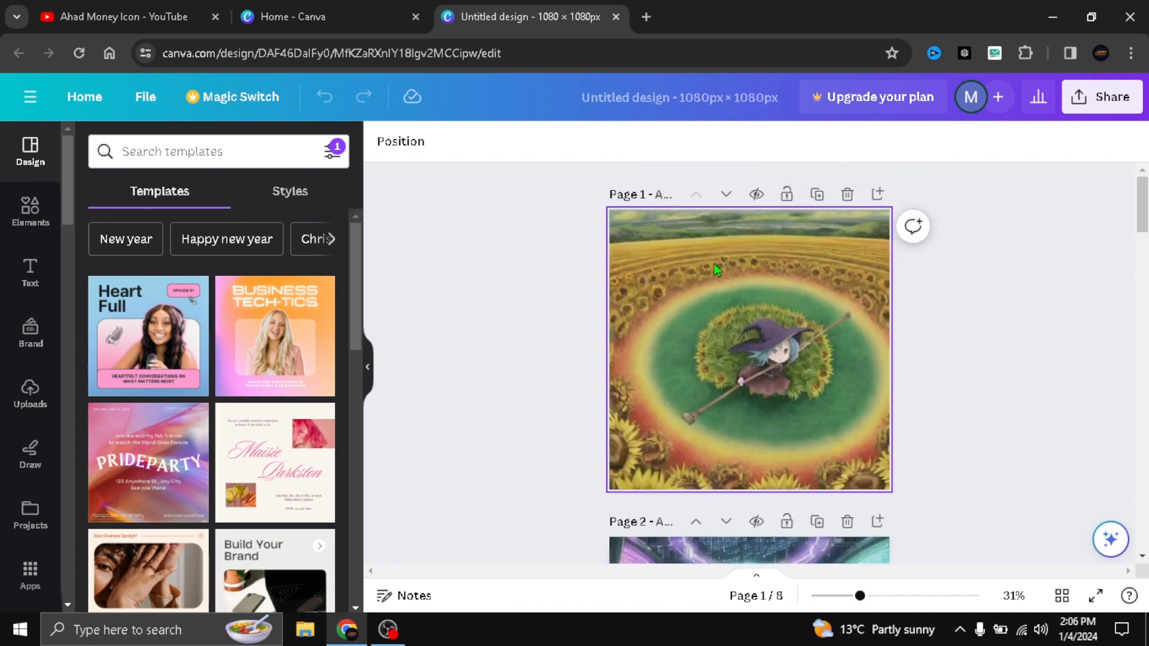
# Set the transparency of the sunflower witch image on page 1 to 97 and apply the Fun page animation
pyautogui.click(741, 275)
pyautogui.click(821, 142)
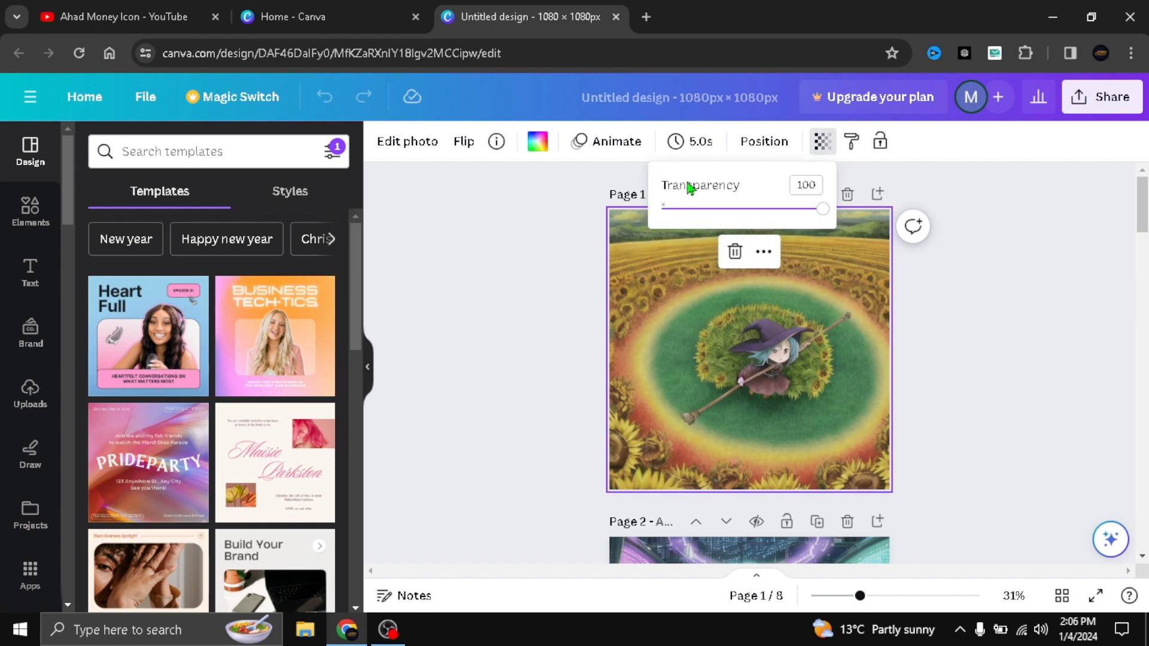
pyautogui.moveTo(739, 213); pyautogui.dragTo(820, 209)
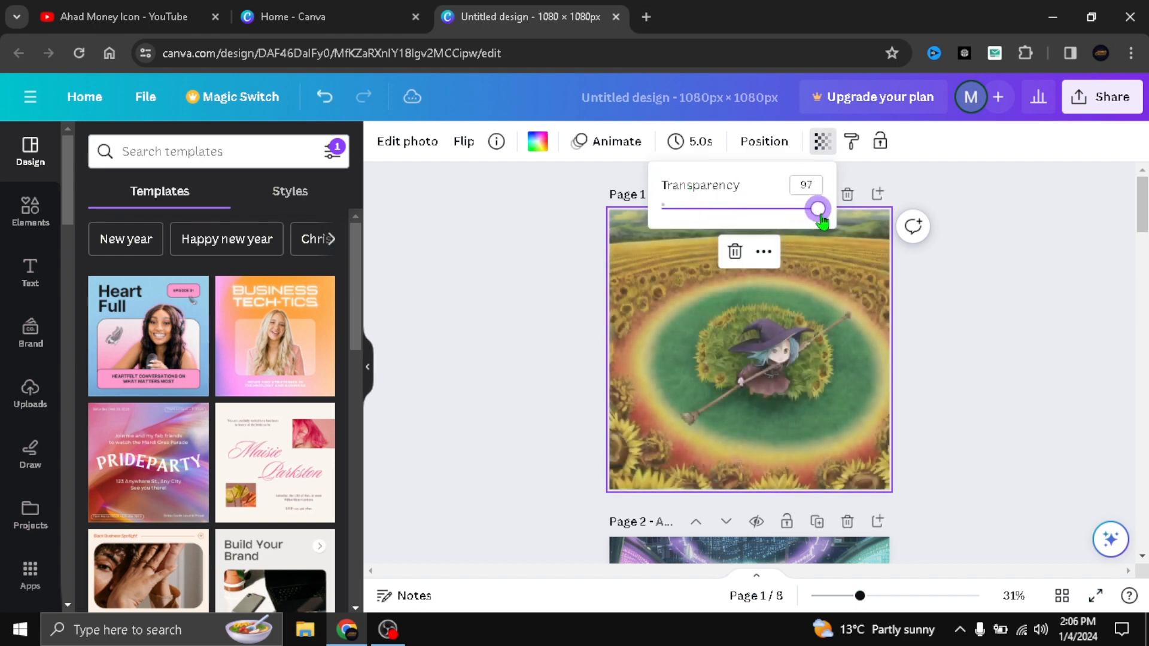
pyautogui.click(583, 142)
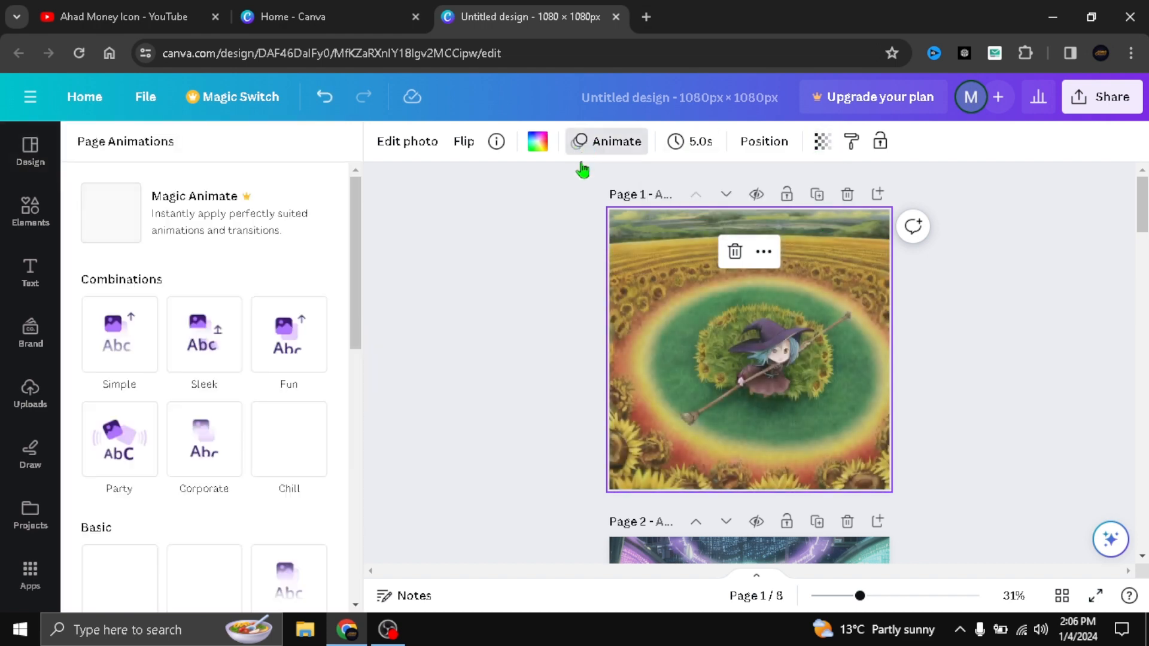
pyautogui.click(280, 350)
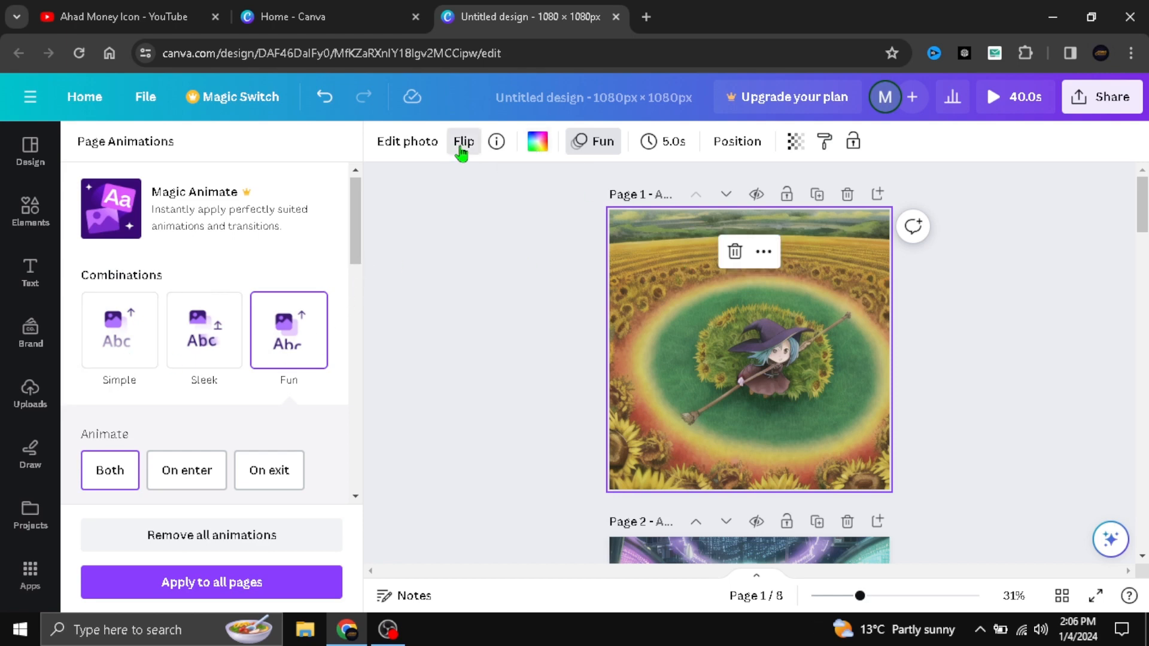
# Try flipping the sunflower witch image horizontally, flip it back, and open its photo editing options
pyautogui.click(460, 144)
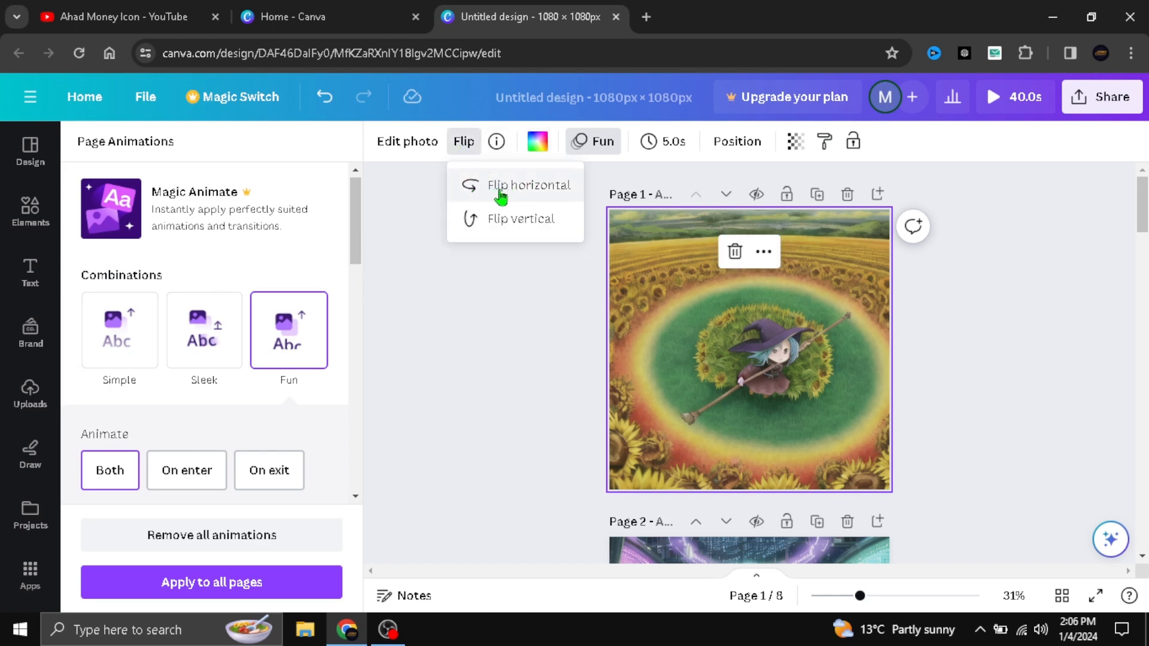
pyautogui.click(519, 196)
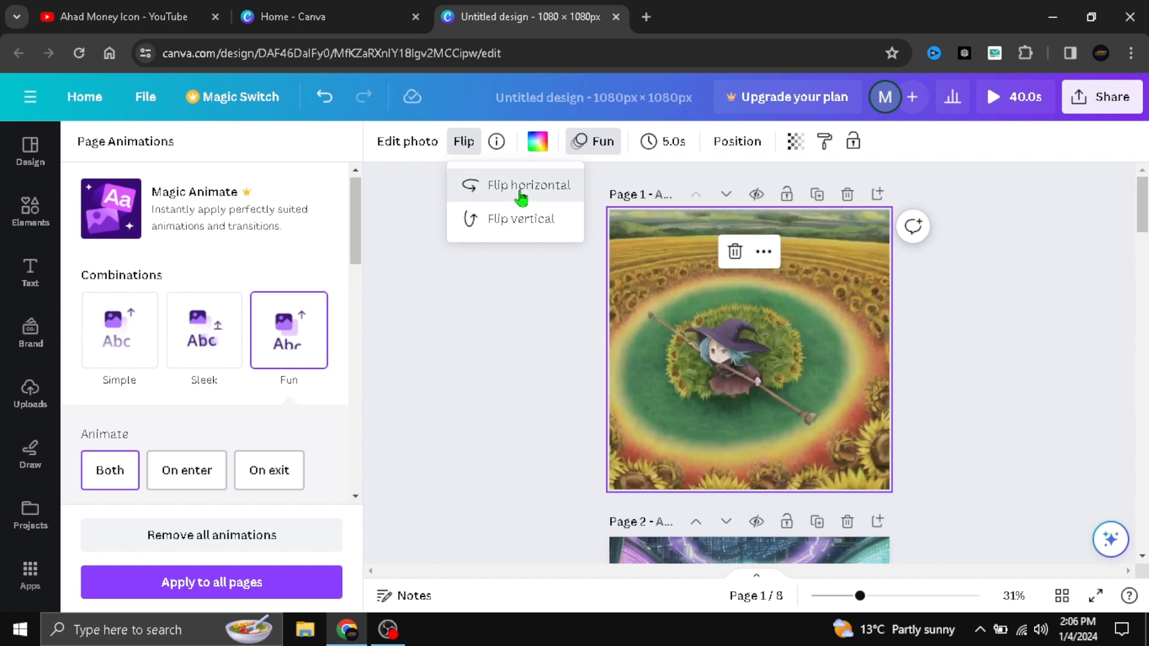
pyautogui.click(518, 192)
pyautogui.click(418, 148)
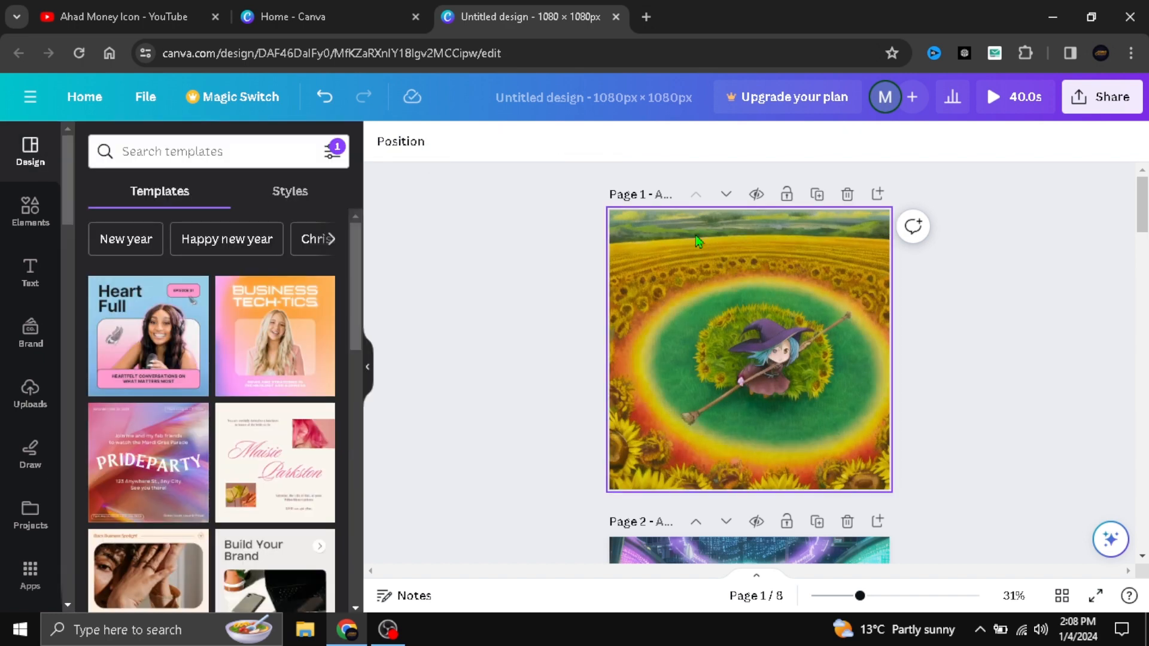
# Open the download settings for the whole design
pyautogui.moveTo(1142, 203)
pyautogui.mouseDown()
pyautogui.moveTo(1142, 214)
pyautogui.moveTo(1142, 201)
pyautogui.mouseUp()
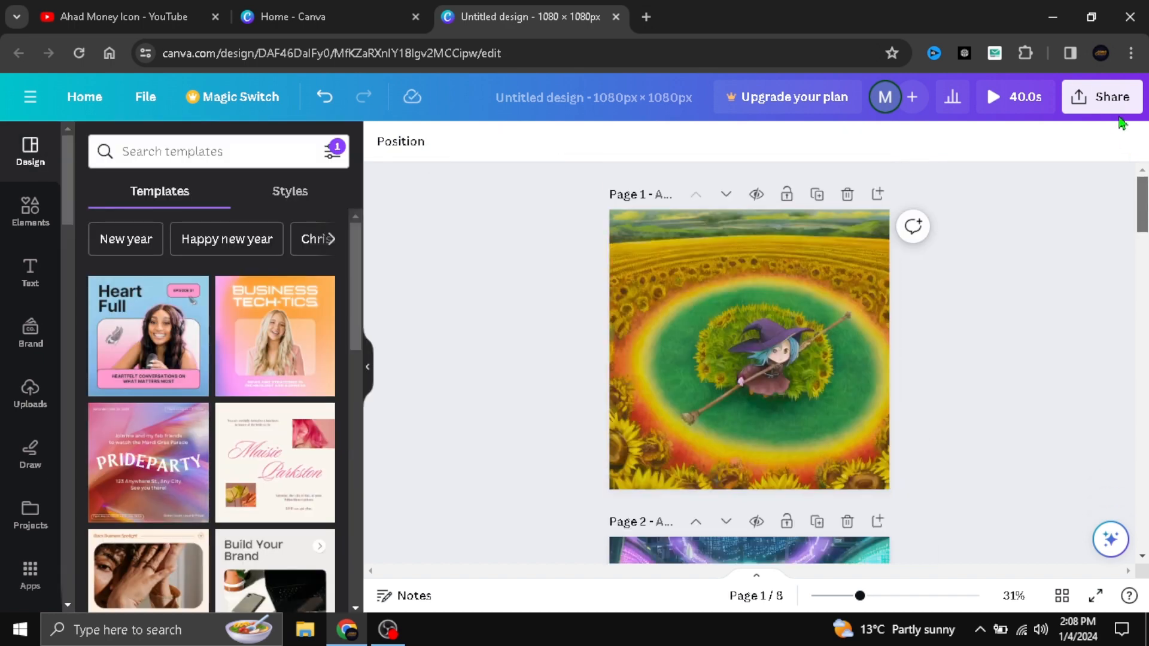
pyautogui.click(1114, 106)
pyautogui.scroll(-2, 1142, 179)
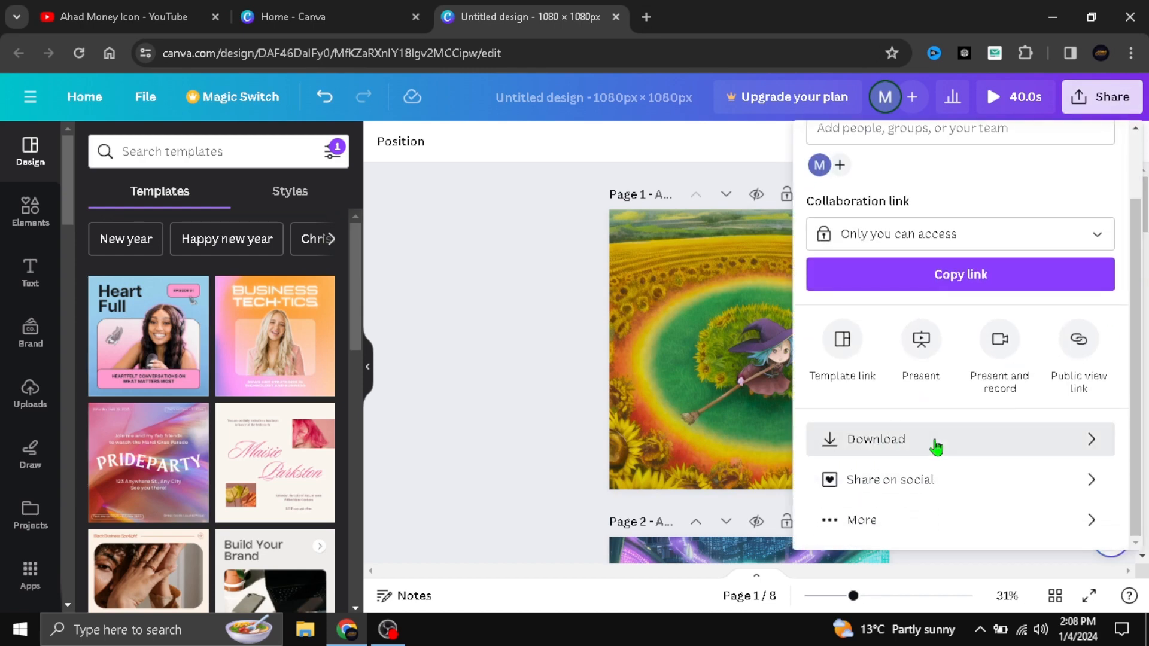
pyautogui.click(890, 450)
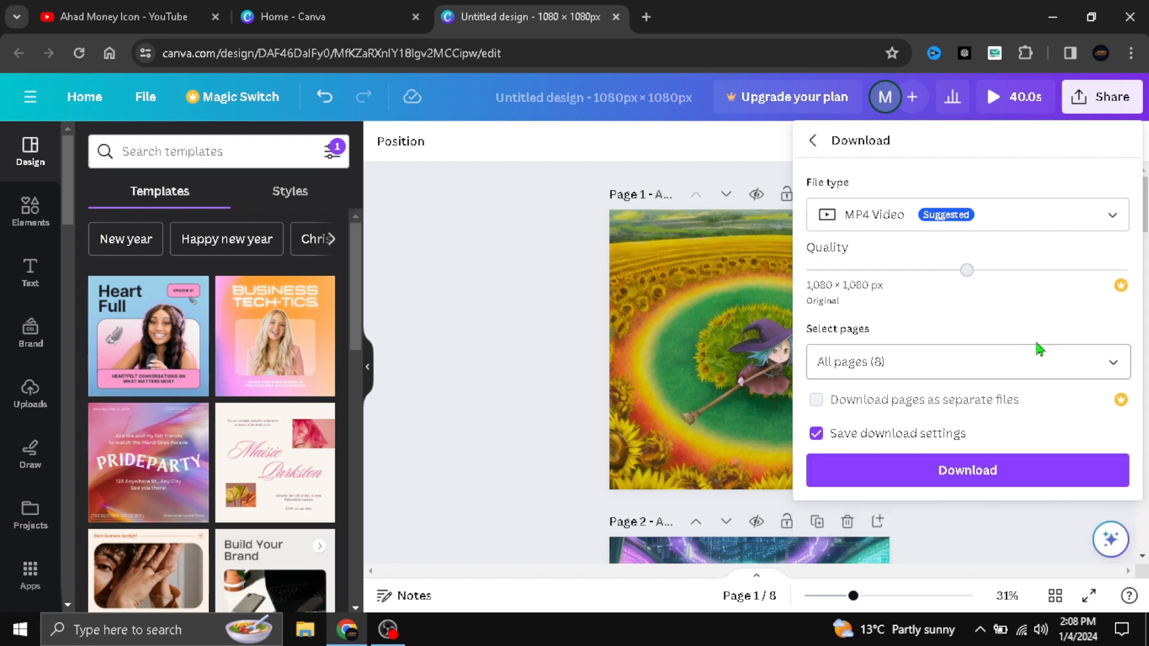
# Look through the available download file types and set the file type to PNG
pyautogui.click(1015, 218)
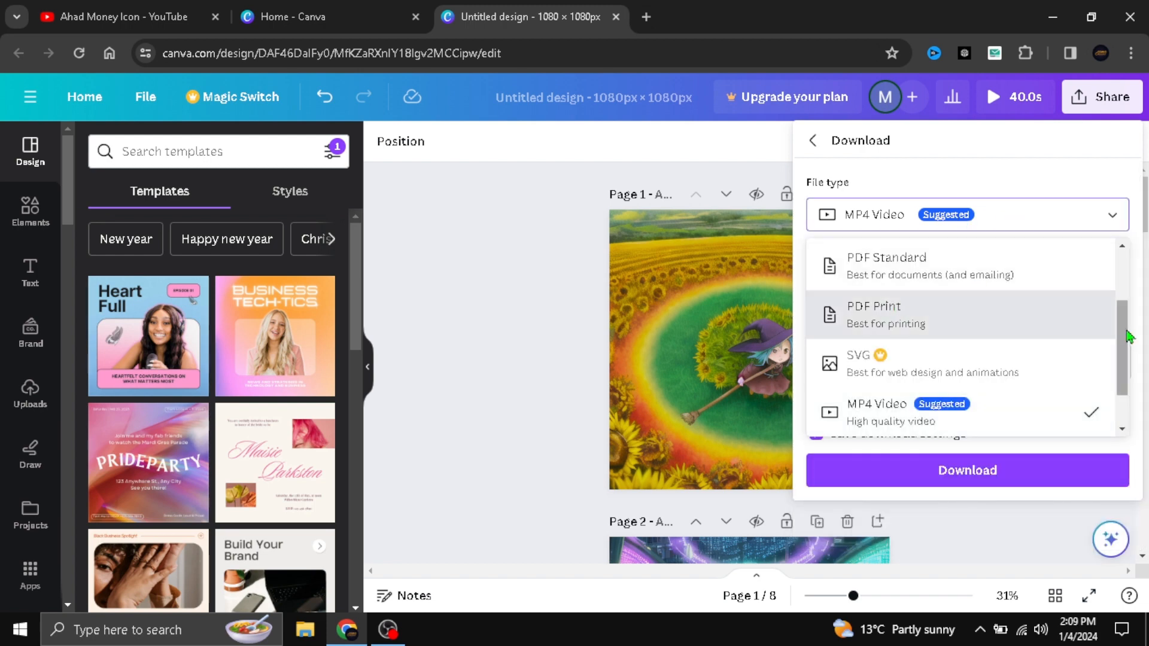
pyautogui.moveTo(1121, 359); pyautogui.dragTo(1118, 274)
pyautogui.moveTo(1125, 326); pyautogui.dragTo(1077, 405)
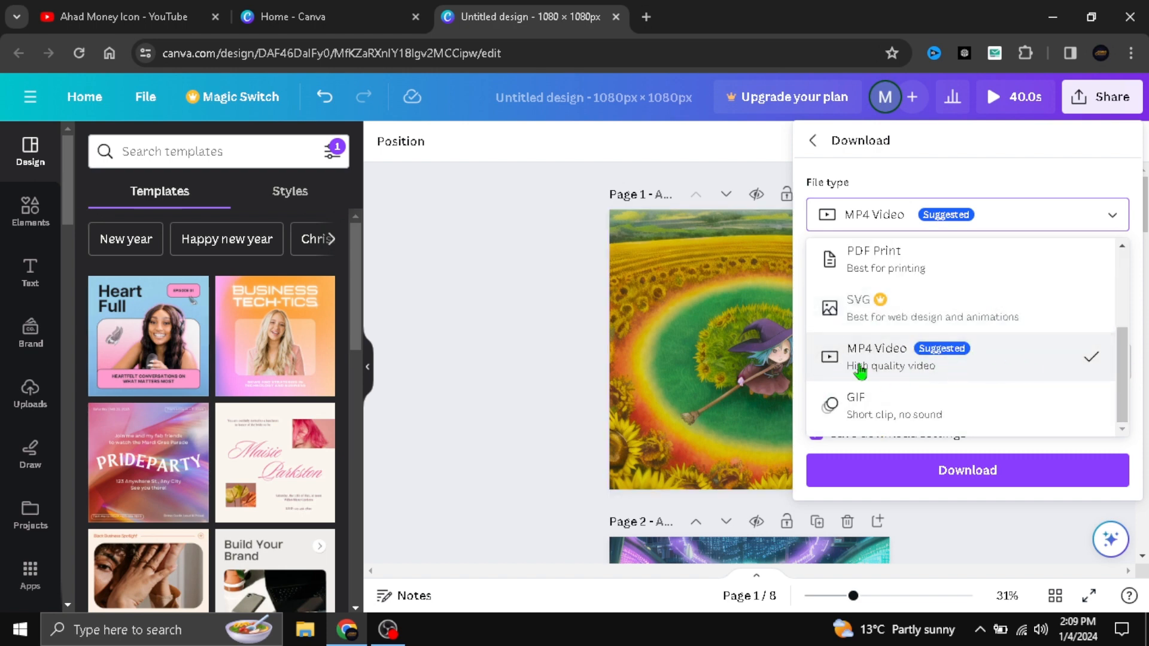
pyautogui.moveTo(1117, 374); pyautogui.dragTo(1109, 285)
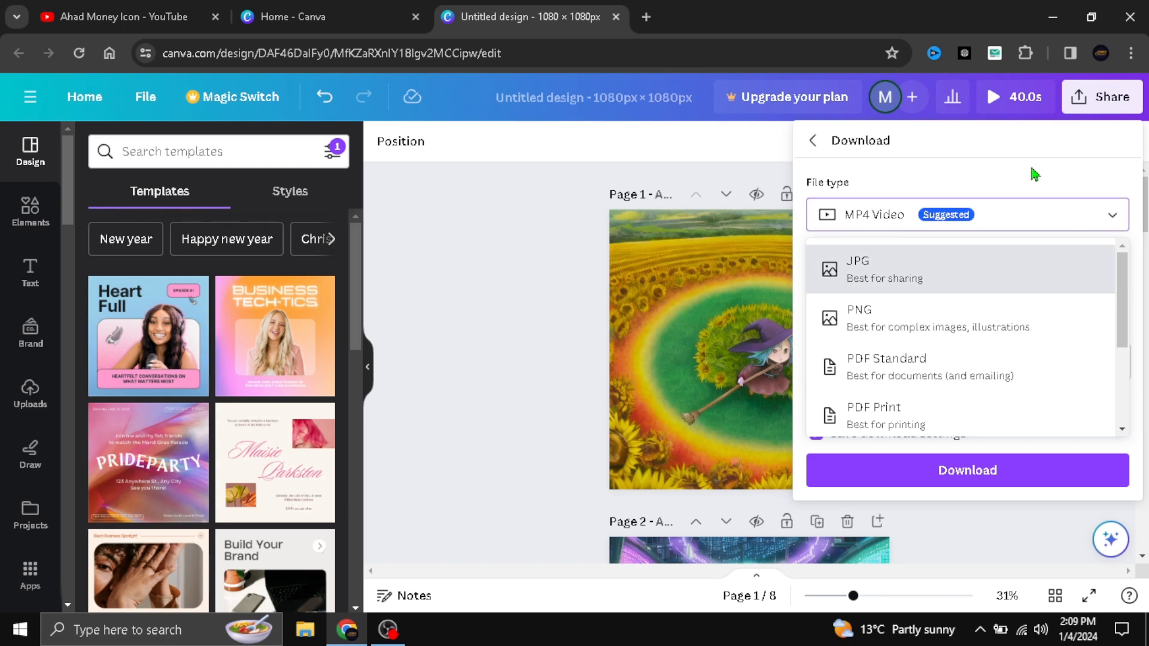
pyautogui.click(879, 325)
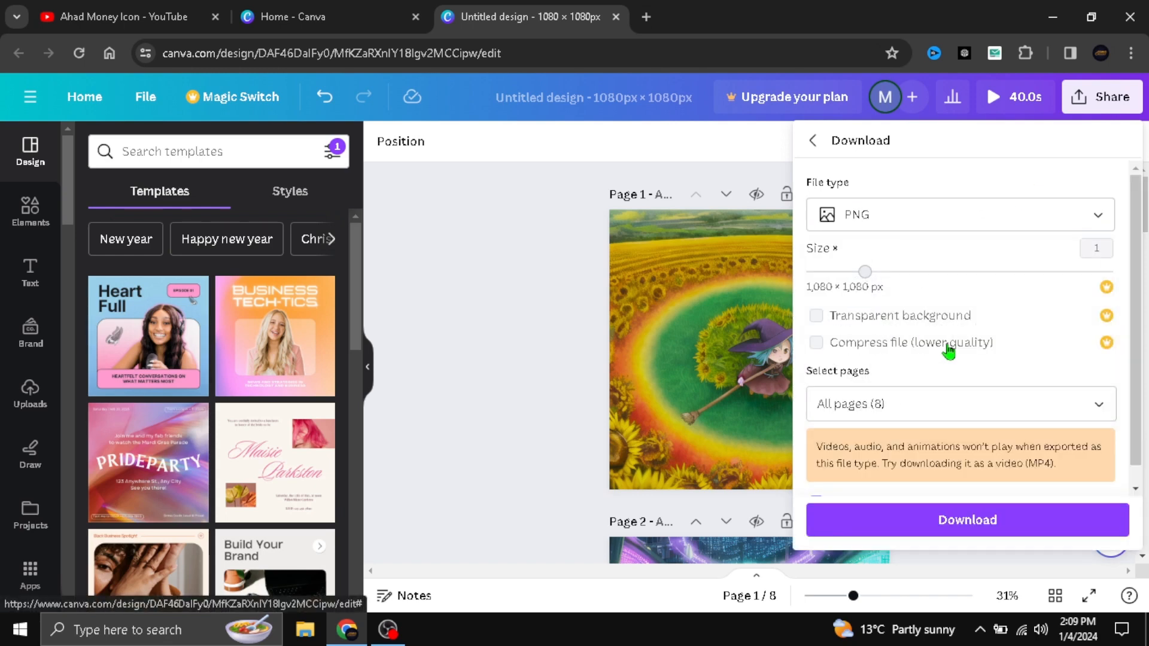
# Clear and reselect all 8 pages for the export and download the design as PNG
pyautogui.scroll(-1, 934, 389)
pyautogui.click(926, 386)
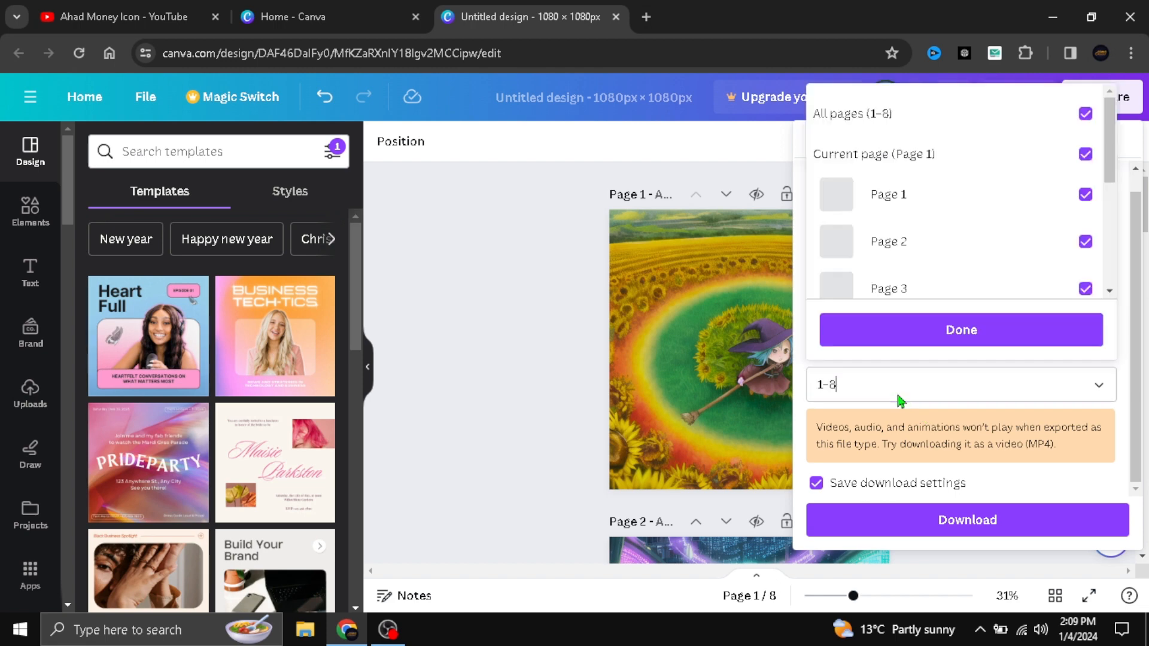
pyautogui.click(1086, 115)
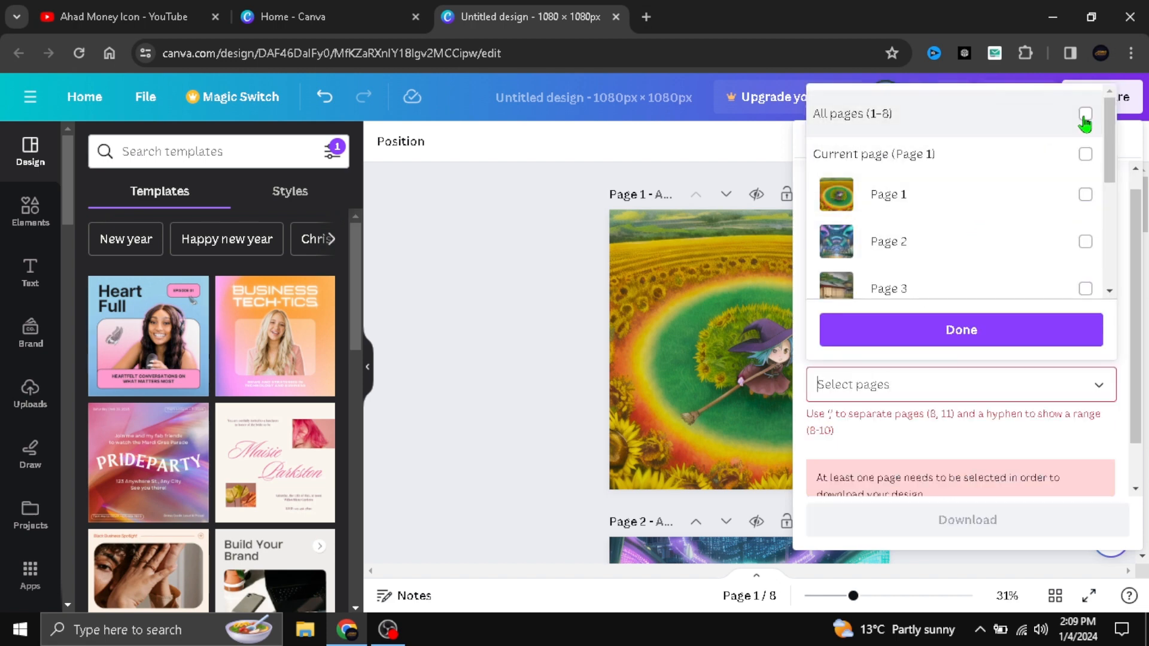
pyautogui.click(1086, 115)
pyautogui.click(1118, 240)
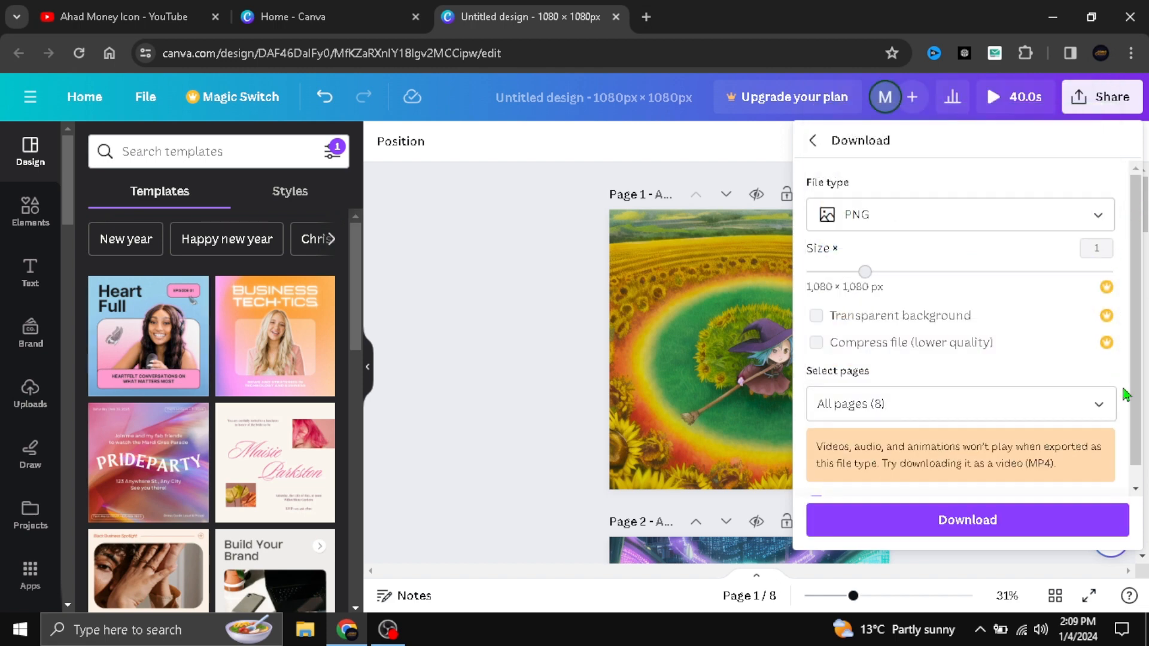
pyautogui.scroll(-1, 1125, 395)
pyautogui.click(934, 523)
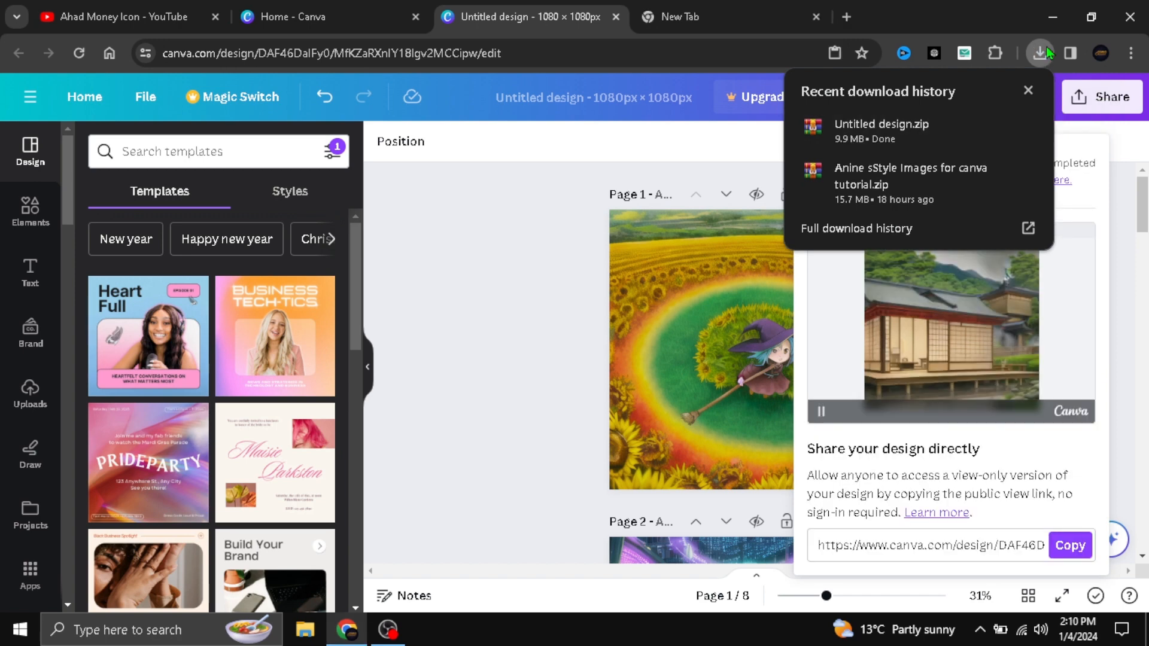
# Open the downloaded Untitled design.zip archive in WinRAR and view the image 7.png from it
pyautogui.click(899, 128)
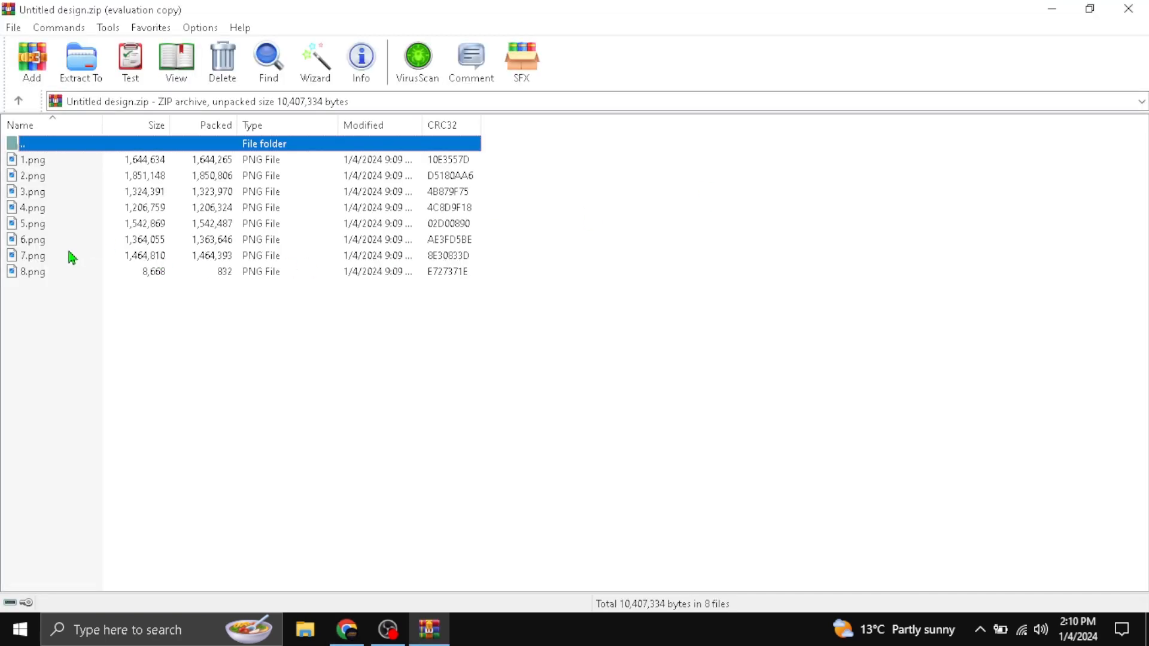
pyautogui.doubleClick(70, 254)
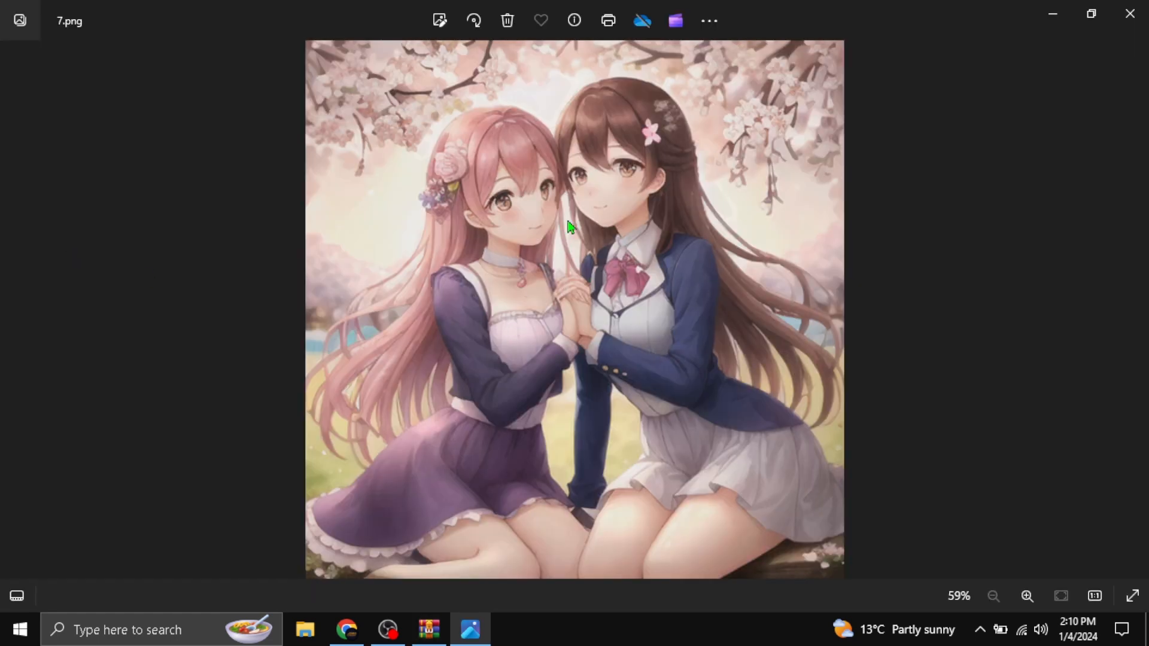